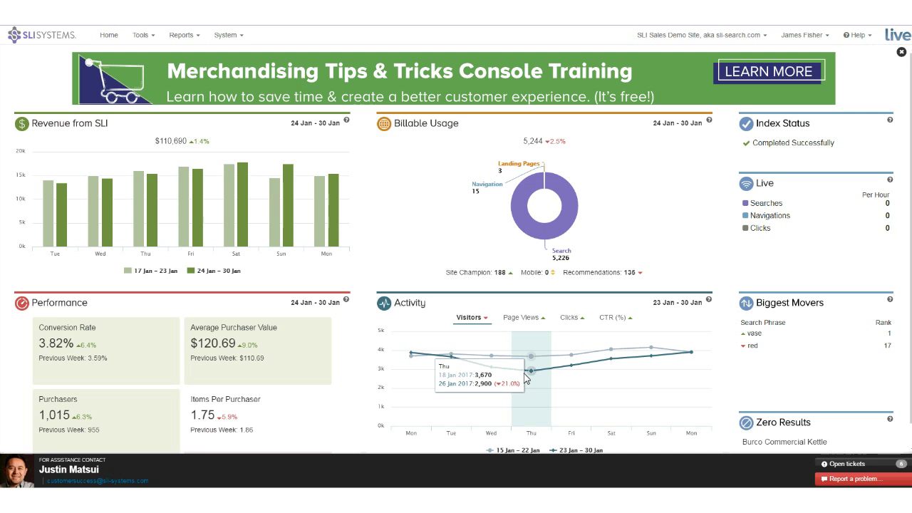
Examine the dashboard's Performance, Billable Usage and Biggest Movers figures, and view the Activity chart by Clicks and by CTR (%).
{"action": "mouse_move", "coordinate": [189, 249]}
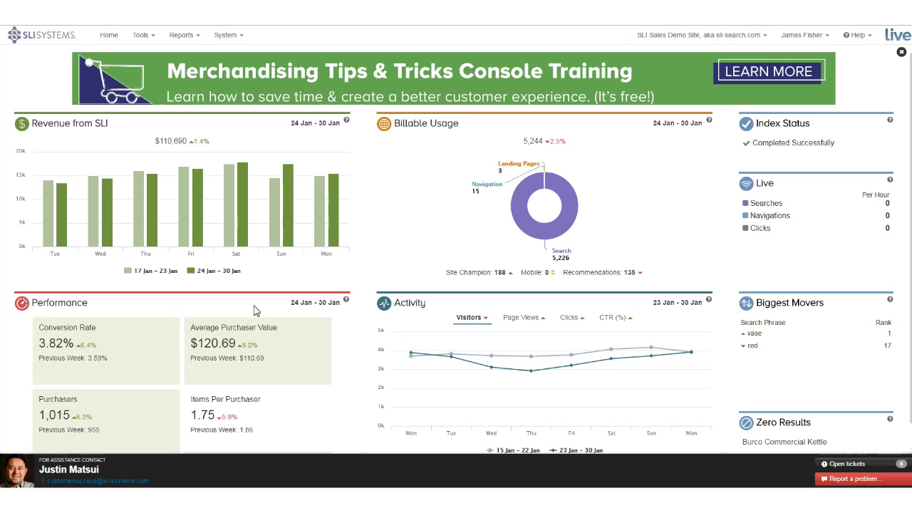
{"action": "mouse_move", "coordinate": [346, 300]}
{"action": "mouse_move", "coordinate": [528, 217]}
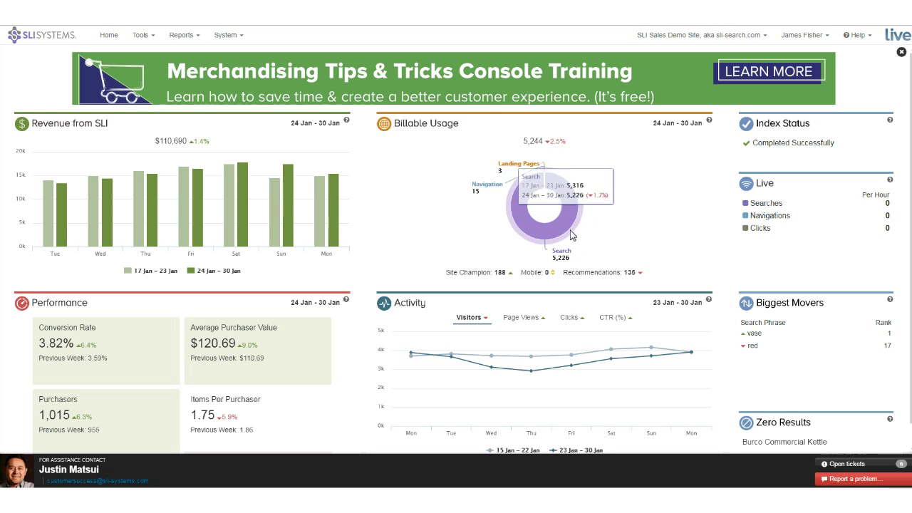
{"action": "mouse_move", "coordinate": [504, 181]}
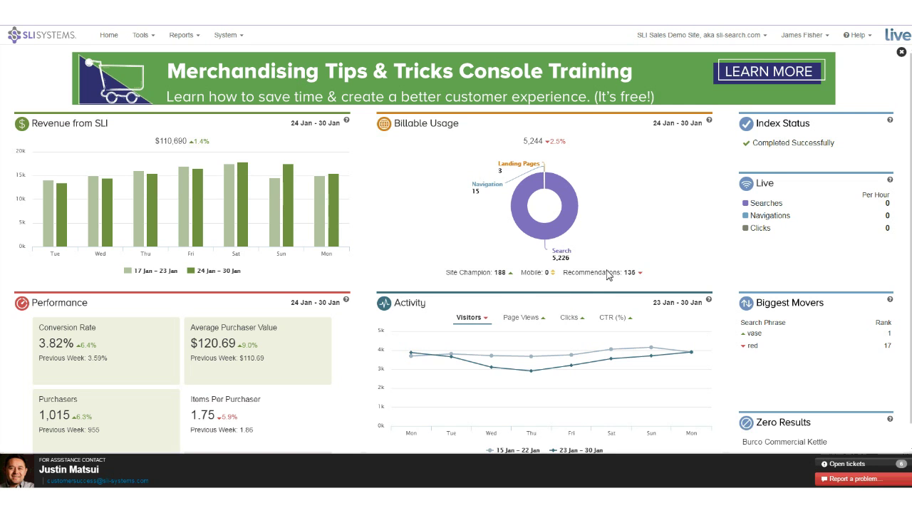
{"action": "mouse_move", "coordinate": [581, 366]}
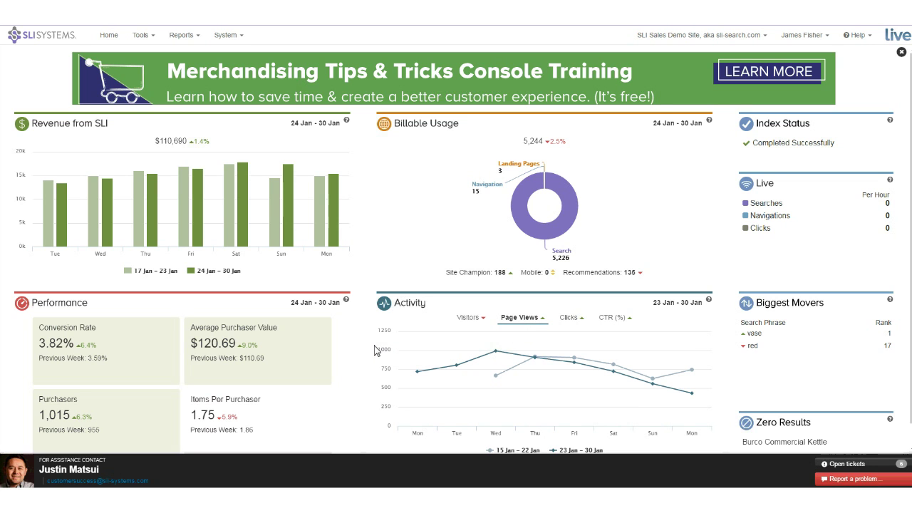
{"action": "left_click", "coordinate": [568, 321]}
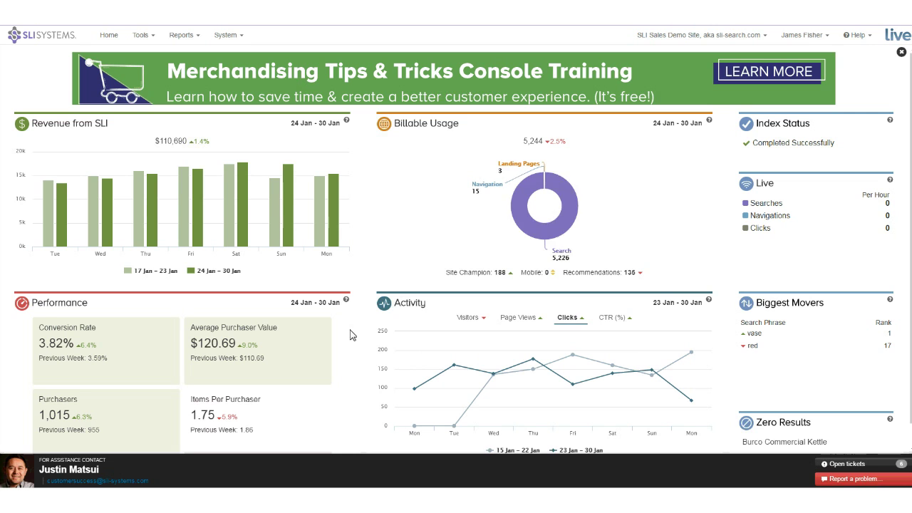
{"action": "left_click", "coordinate": [602, 322]}
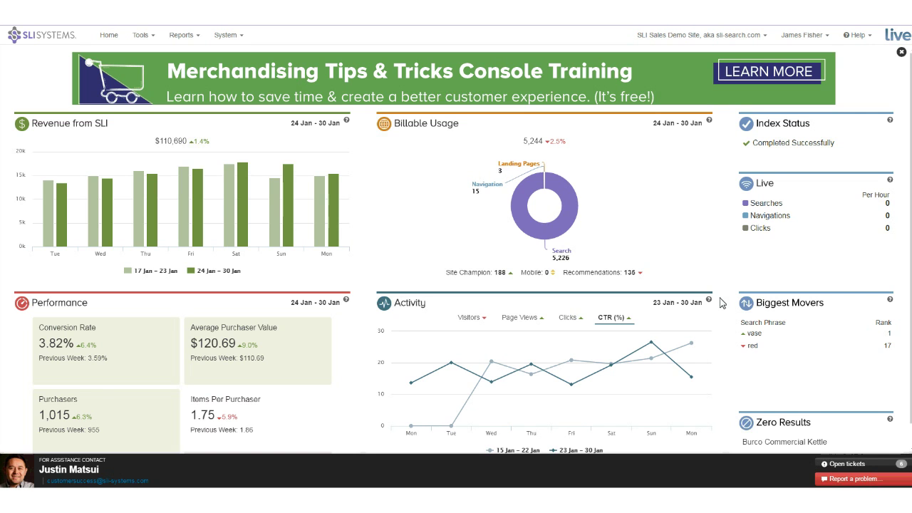
{"action": "mouse_move", "coordinate": [745, 335]}
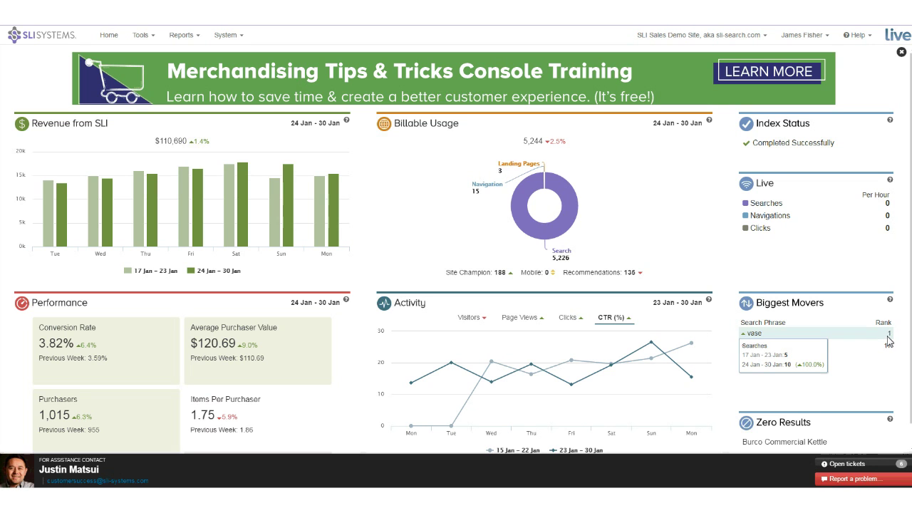
{"action": "mouse_move", "coordinate": [894, 345]}
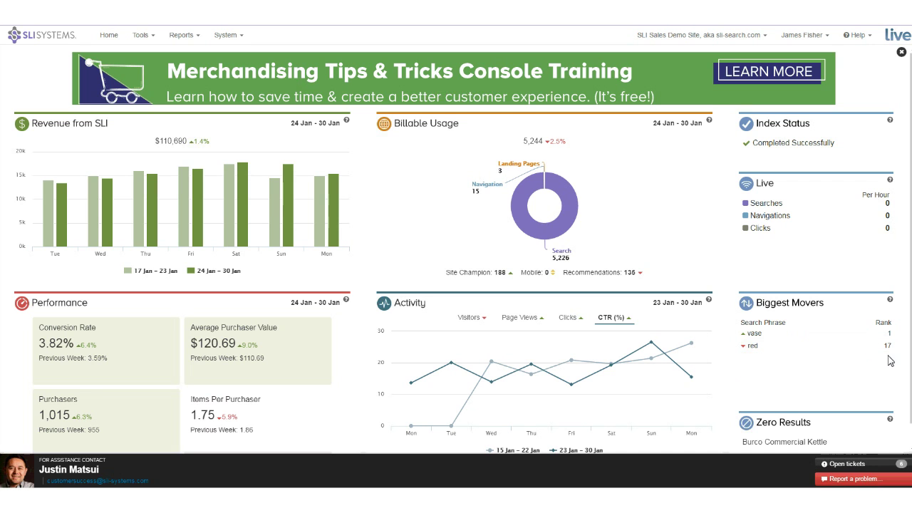
{"action": "mouse_move", "coordinate": [725, 424]}
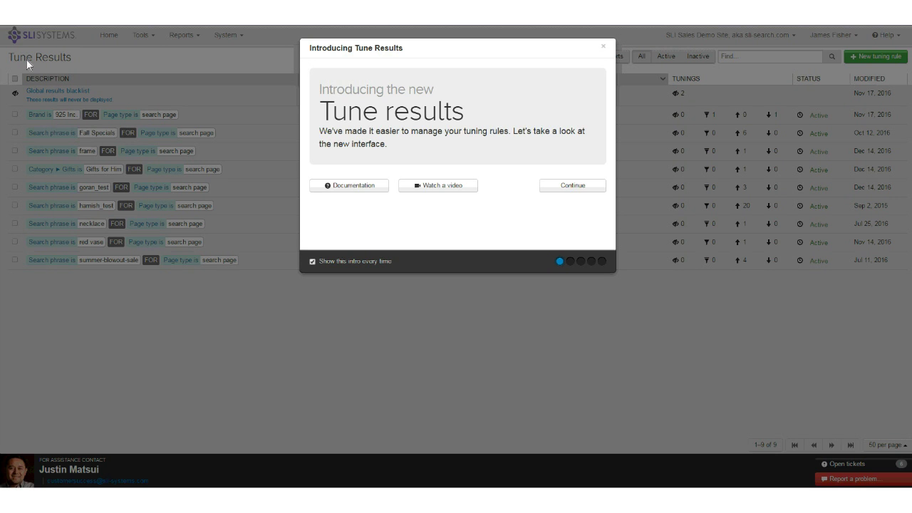
Start a new tuning rule in Tune Results with the condition that the search phrase is "accessories".
{"action": "left_click", "coordinate": [324, 399]}
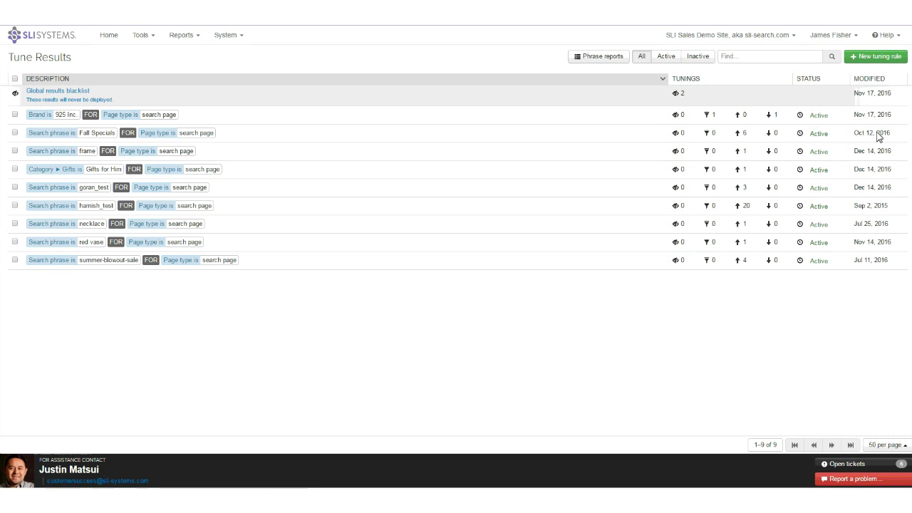
{"action": "left_click", "coordinate": [871, 63]}
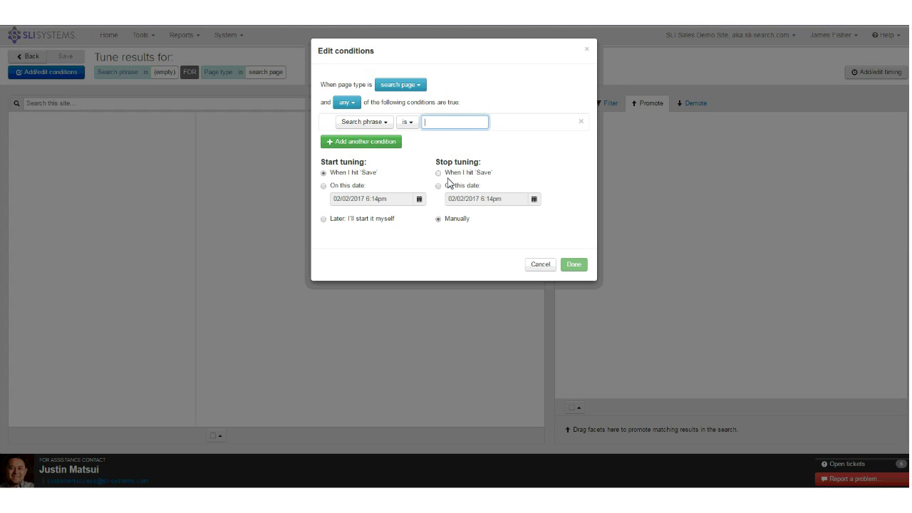
{"action": "type", "text": "acesso"}
{"action": "key", "text": "BackSpace"}
{"action": "key", "text": "BackSpace"}
{"action": "key", "text": "BackSpace"}
{"action": "type", "text": "cesso"}
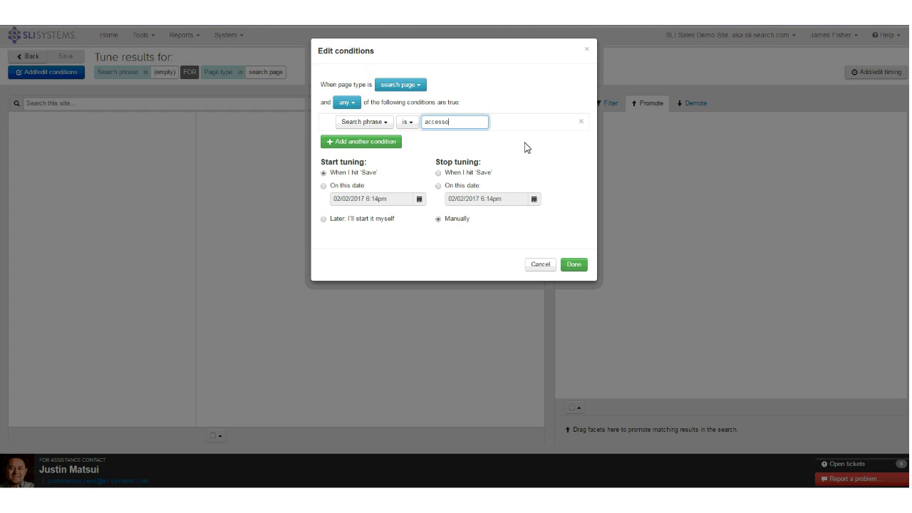
{"action": "type", "text": "ries"}
{"action": "left_click", "coordinate": [419, 86]}
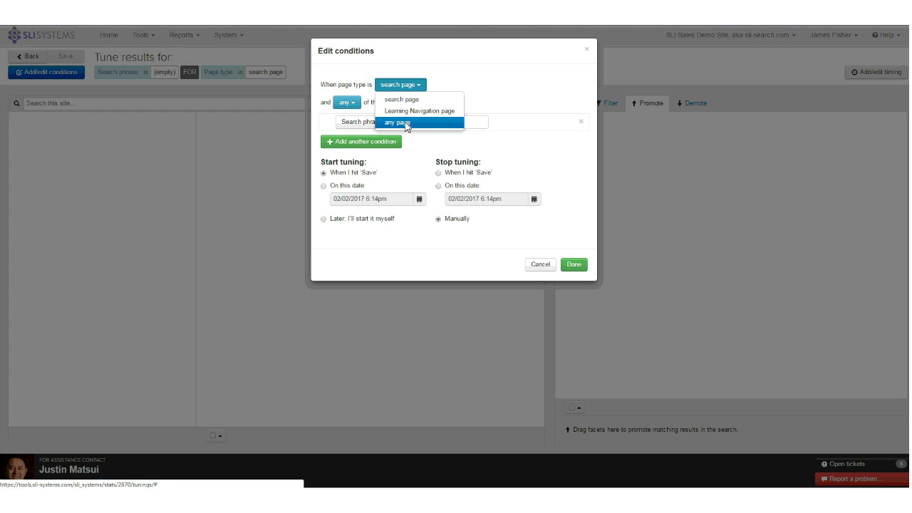
{"action": "left_click", "coordinate": [587, 191]}
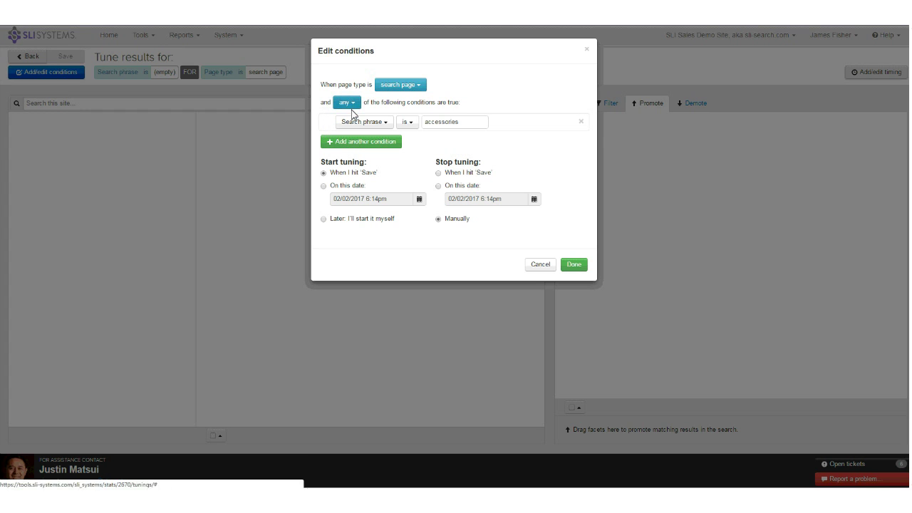
Add a second condition to the tuning rule where the search phrase is "trinkets".
{"action": "left_click", "coordinate": [356, 144]}
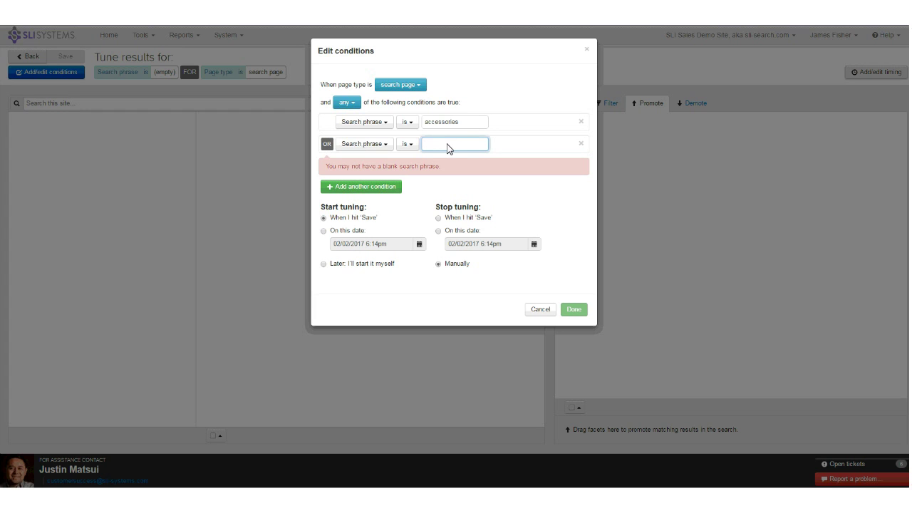
{"action": "type", "text": "tri"}
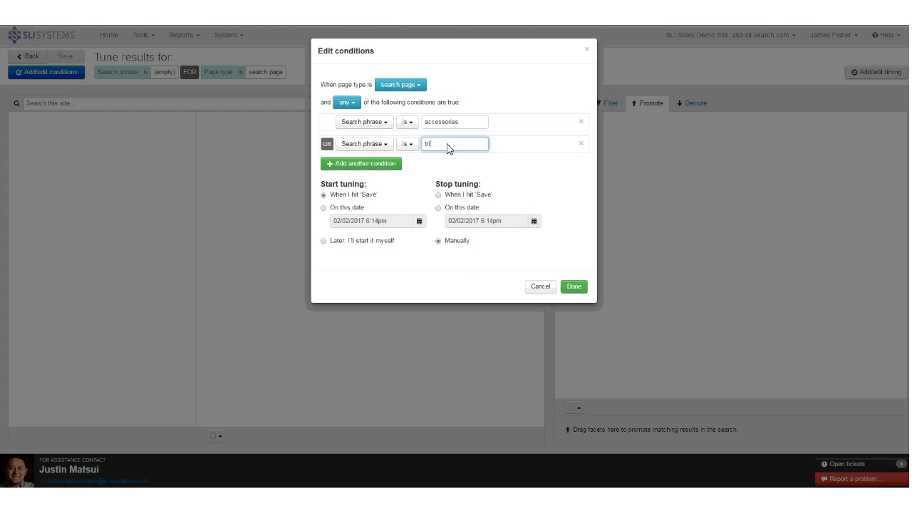
{"action": "type", "text": "nkets"}
Make the rule require all of its conditions, and clear the second condition's search phrase.
{"action": "left_click", "coordinate": [349, 106]}
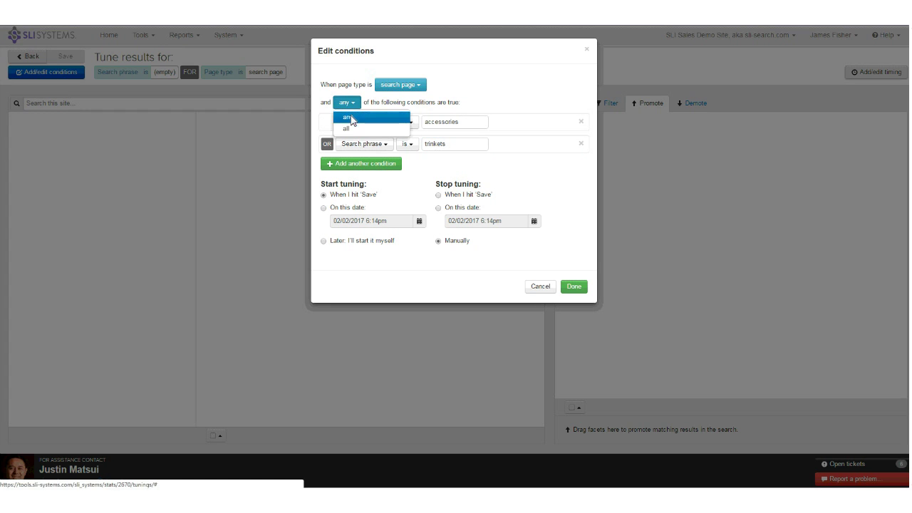
{"action": "left_click", "coordinate": [352, 128]}
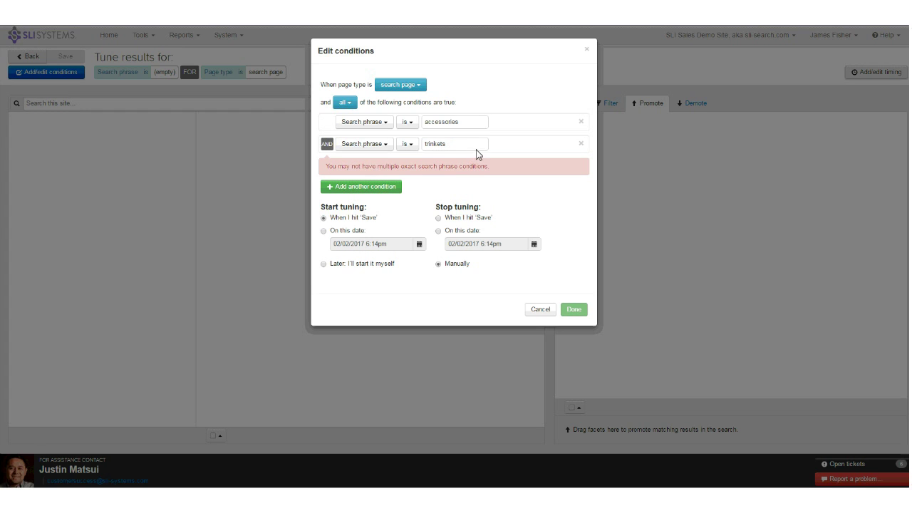
{"action": "double_click", "coordinate": [441, 148]}
{"action": "key", "text": "BackSpace"}
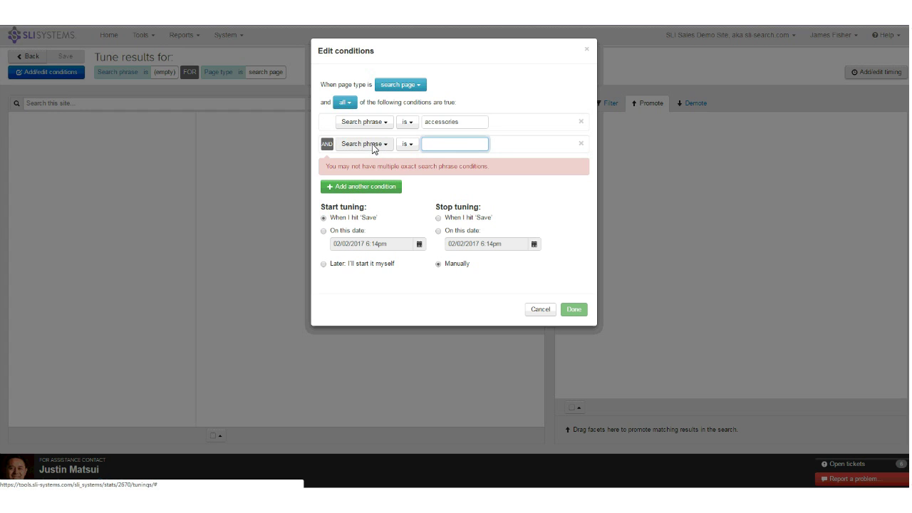
Try Price Range and Brand as the second condition's criterion, and remove that condition.
{"action": "left_click", "coordinate": [373, 145]}
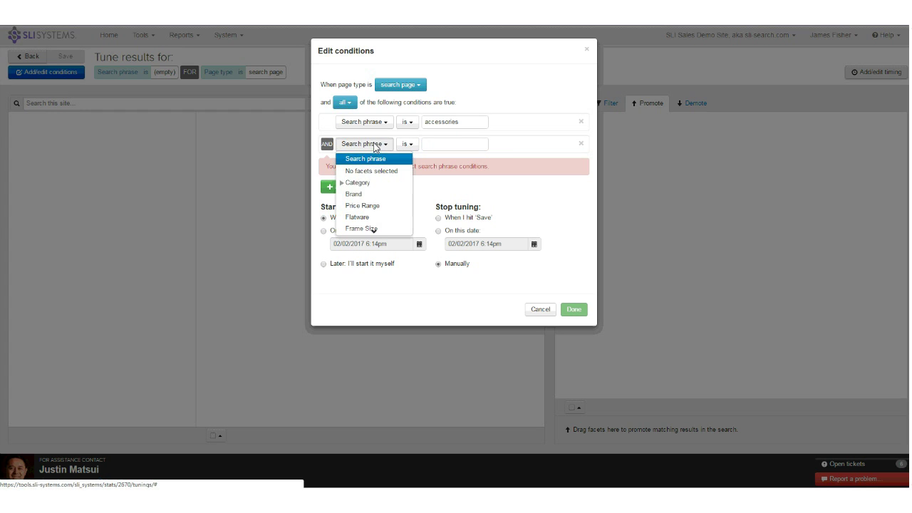
{"action": "left_click", "coordinate": [354, 206]}
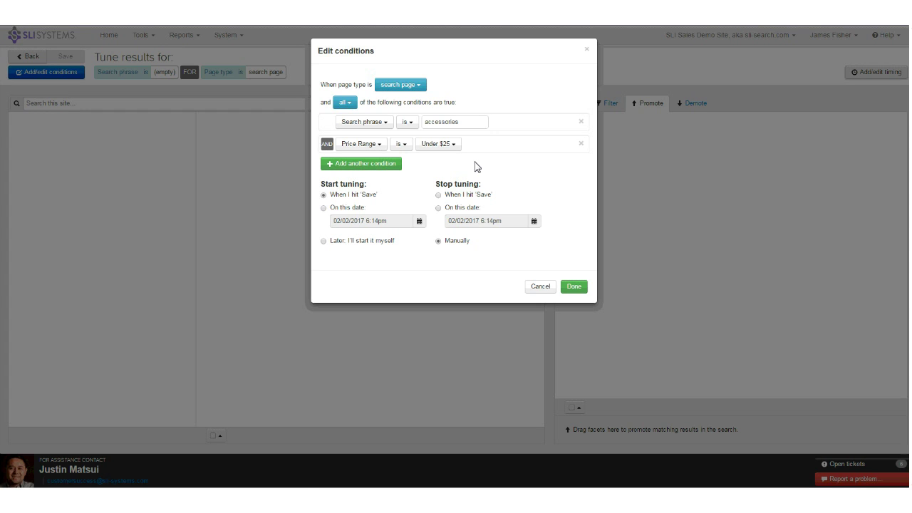
{"action": "left_click", "coordinate": [379, 146]}
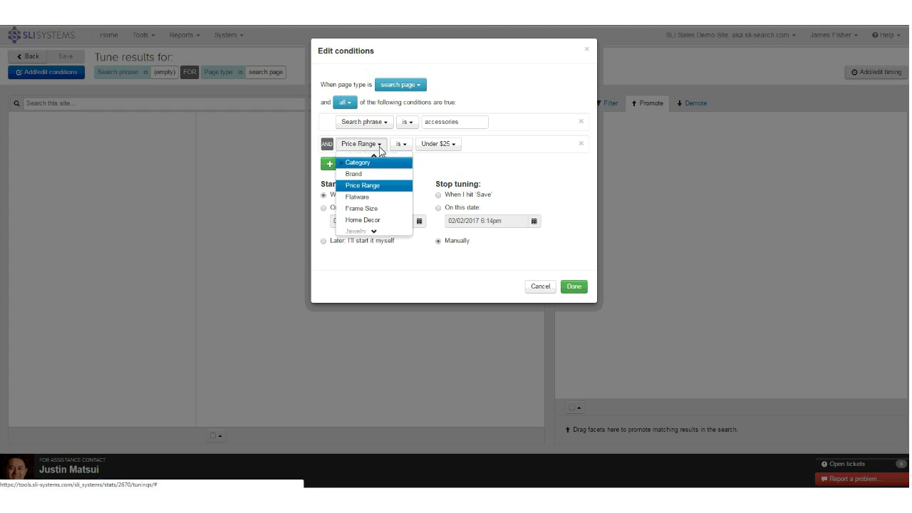
{"action": "left_click", "coordinate": [355, 174]}
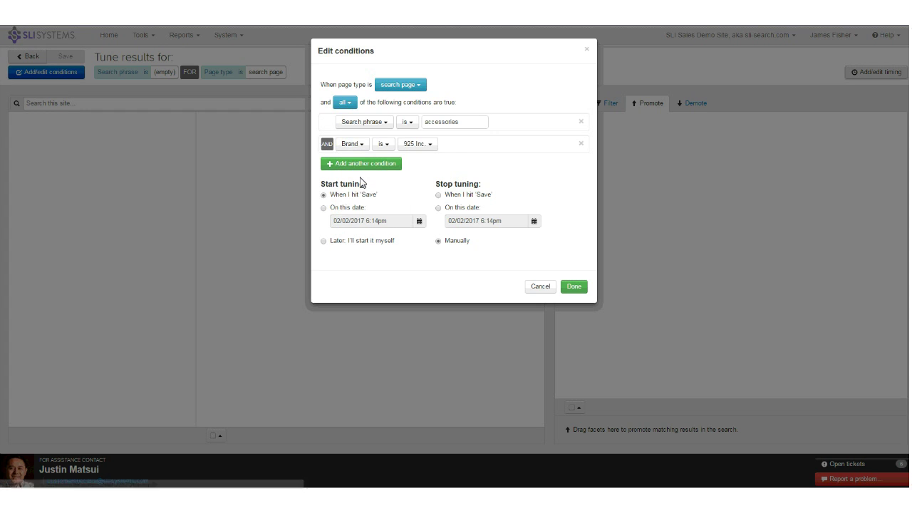
{"action": "left_click", "coordinate": [427, 147]}
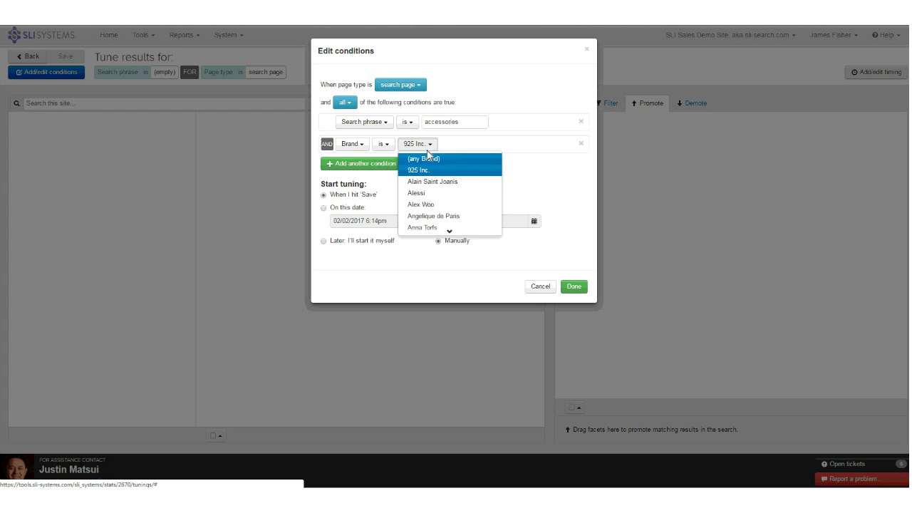
{"action": "left_click", "coordinate": [521, 212]}
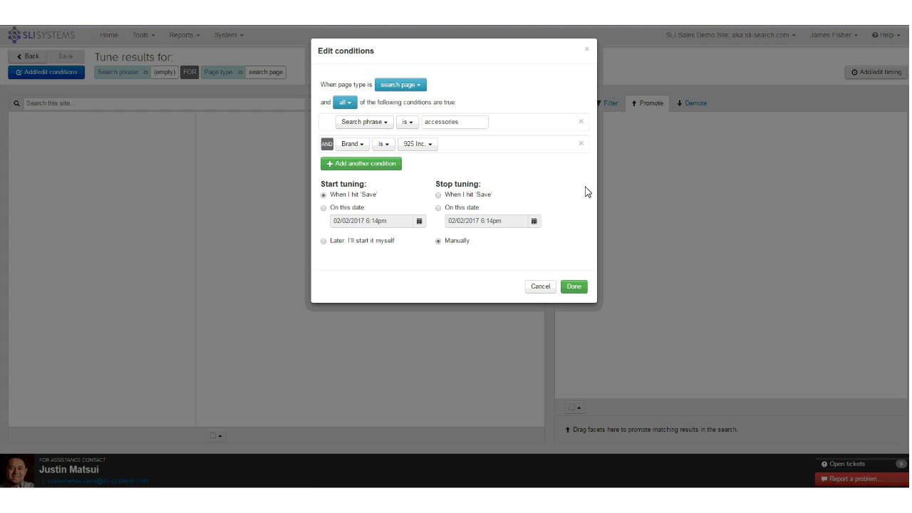
{"action": "left_click", "coordinate": [580, 144]}
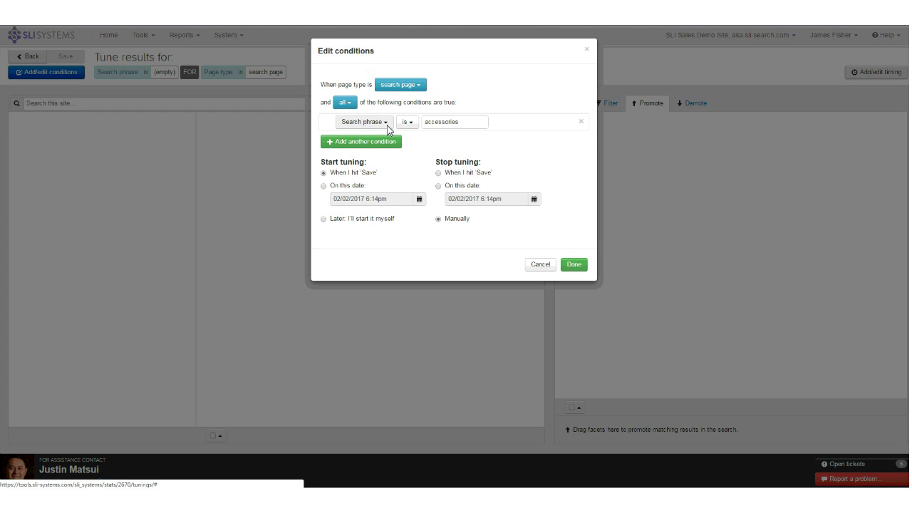
Try the "contains the word(s)" and "has the character(s)" operators on the accessories condition, and set it back to "is".
{"action": "left_click", "coordinate": [416, 126]}
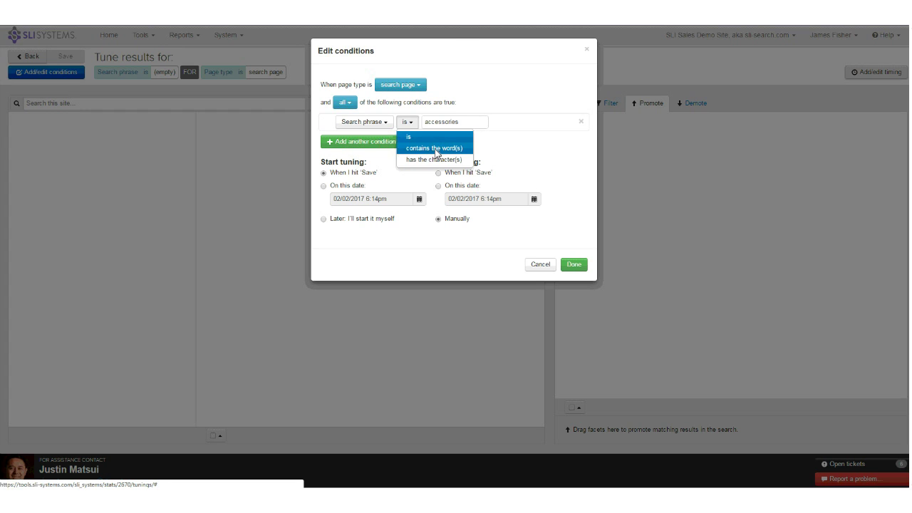
{"action": "left_click", "coordinate": [435, 149]}
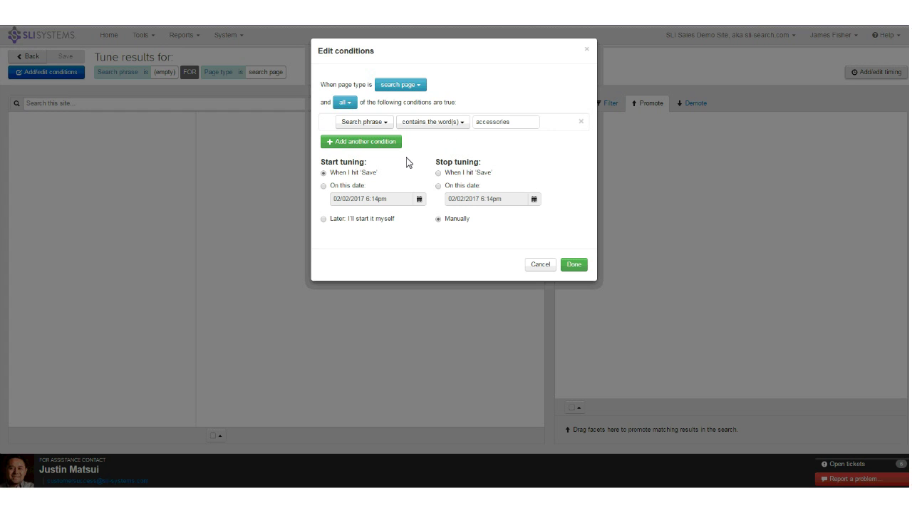
{"action": "left_click", "coordinate": [434, 122]}
{"action": "left_click", "coordinate": [442, 160]}
{"action": "left_click", "coordinate": [440, 124]}
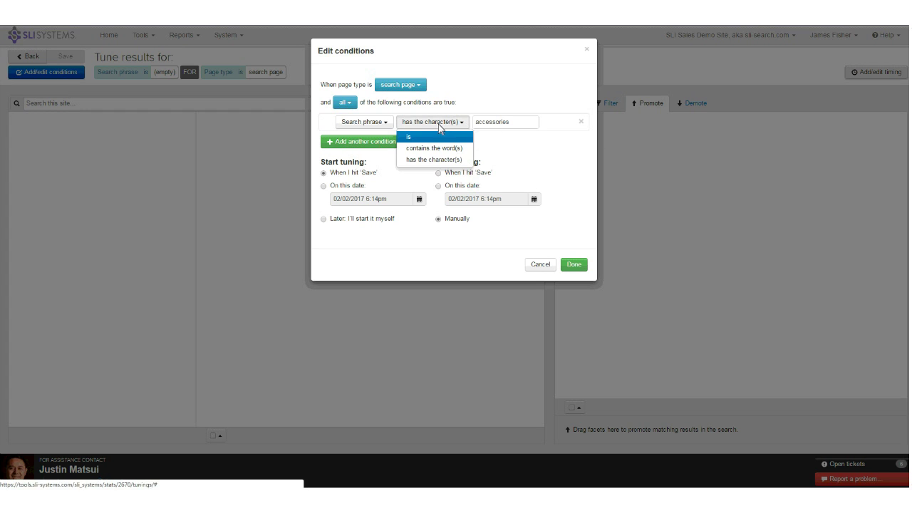
{"action": "left_click", "coordinate": [414, 150]}
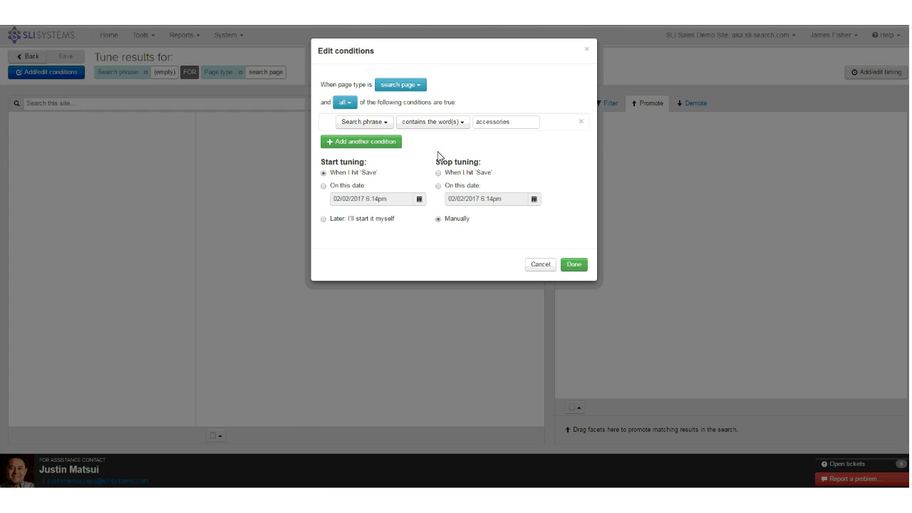
{"action": "left_click", "coordinate": [441, 126]}
{"action": "left_click", "coordinate": [430, 135]}
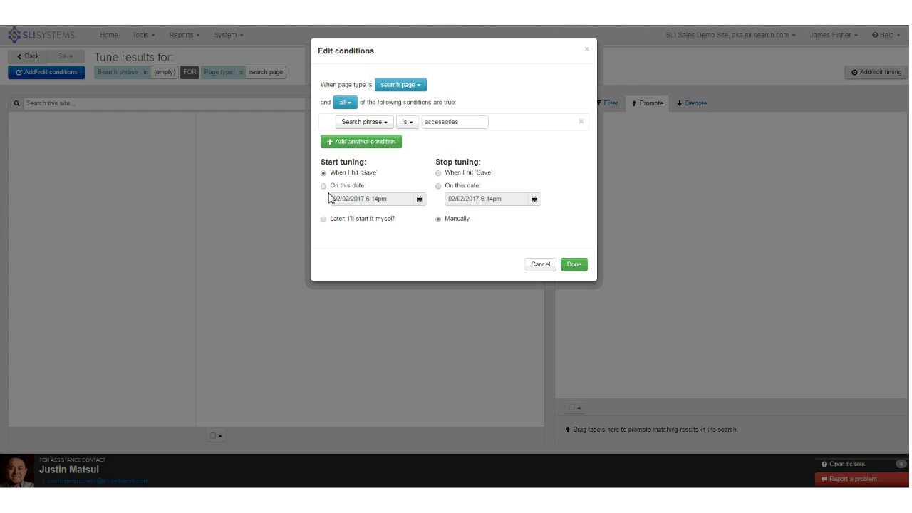
Schedule the rule to start tuning on 02/03/2017 at 6:00pm.
{"action": "left_click", "coordinate": [420, 203]}
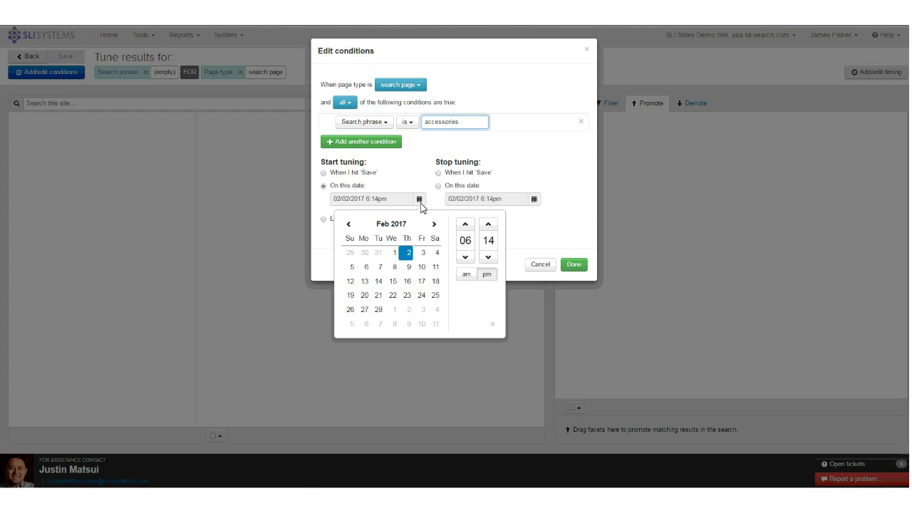
{"action": "left_click", "coordinate": [424, 258]}
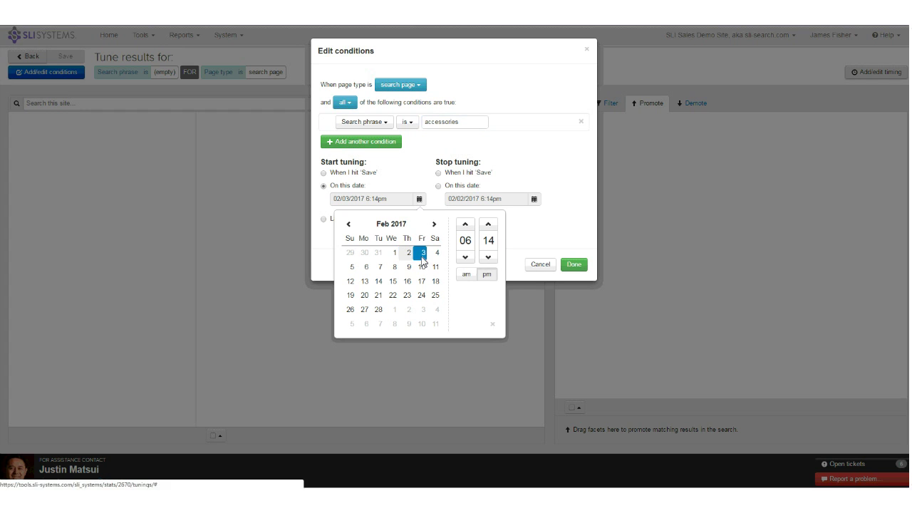
{"action": "left_click", "coordinate": [488, 257]}
{"action": "left_click", "coordinate": [488, 257]}
{"action": "left_click", "coordinate": [488, 257]}
{"action": "left_click", "coordinate": [488, 257]}
{"action": "left_click", "coordinate": [489, 257]}
{"action": "left_click", "coordinate": [488, 257]}
{"action": "left_click", "coordinate": [488, 258]}
{"action": "left_click", "coordinate": [488, 257]}
{"action": "left_click", "coordinate": [489, 258]}
{"action": "left_click", "coordinate": [489, 258]}
{"action": "left_click", "coordinate": [489, 257]}
{"action": "left_click", "coordinate": [489, 258]}
{"action": "left_click", "coordinate": [489, 258]}
{"action": "left_click", "coordinate": [489, 258]}
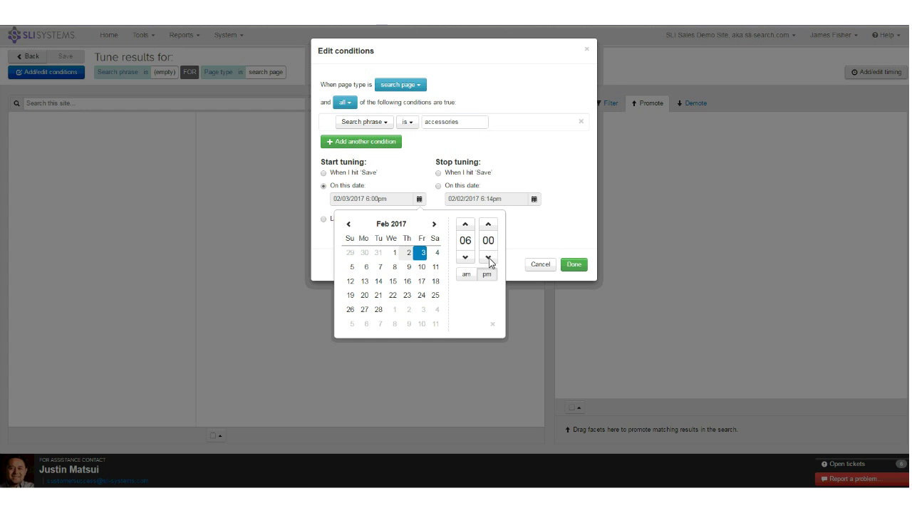
{"action": "left_click", "coordinate": [531, 246]}
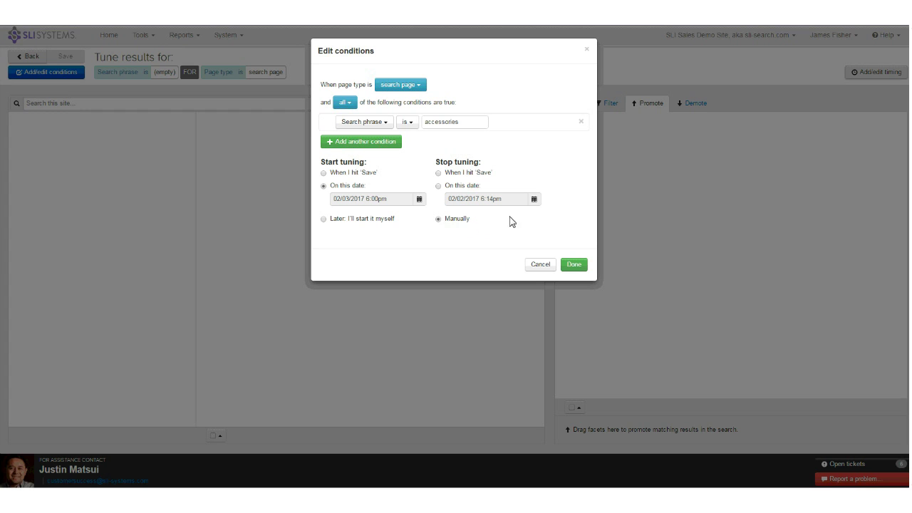
Schedule the rule to stop tuning on 02/05/2017 at 6:15pm.
{"action": "left_click", "coordinate": [538, 202]}
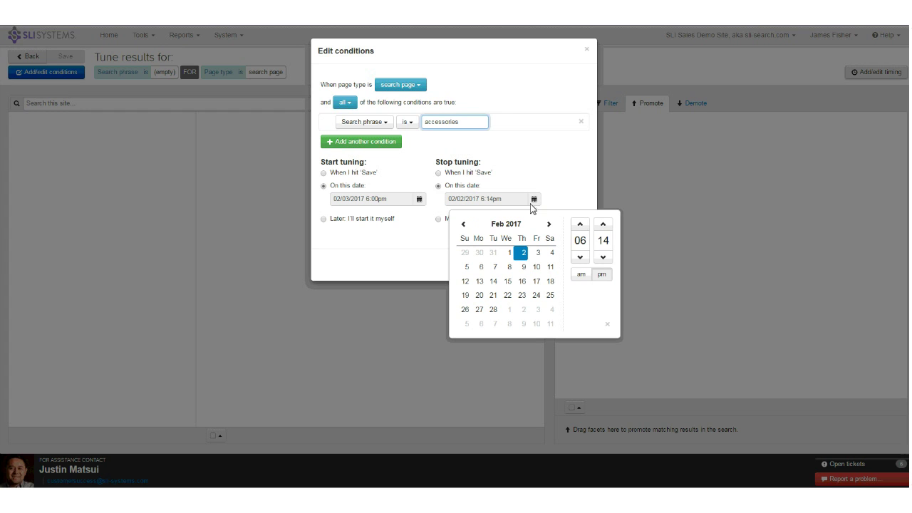
{"action": "left_click", "coordinate": [467, 268]}
{"action": "left_click", "coordinate": [603, 224]}
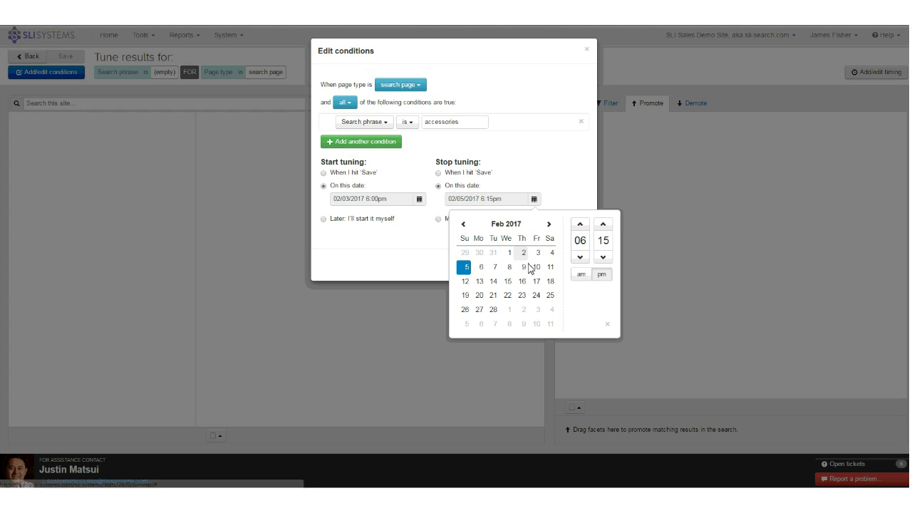
{"action": "left_click", "coordinate": [570, 186]}
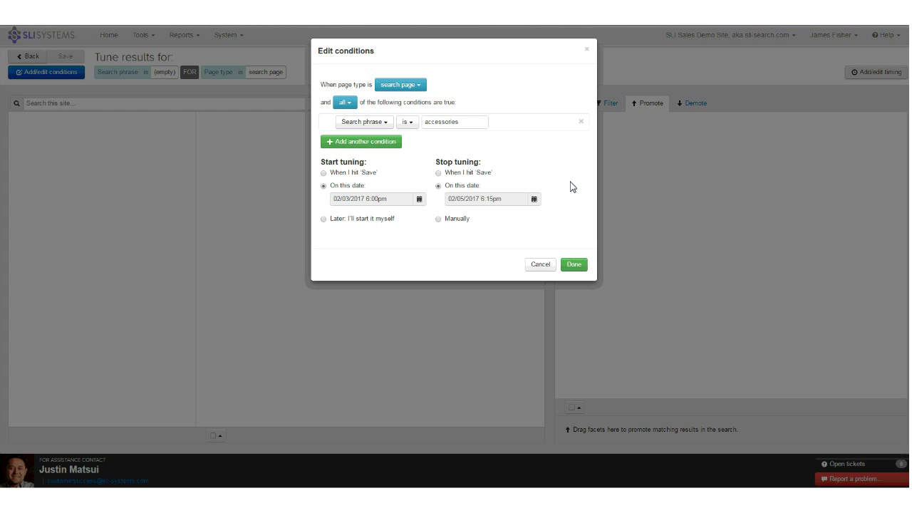
Set the rule to start tuning upon saving and to stop manually, and apply the accessories conditions.
{"action": "left_click", "coordinate": [323, 173]}
{"action": "left_click", "coordinate": [438, 220]}
{"action": "left_click", "coordinate": [572, 263]}
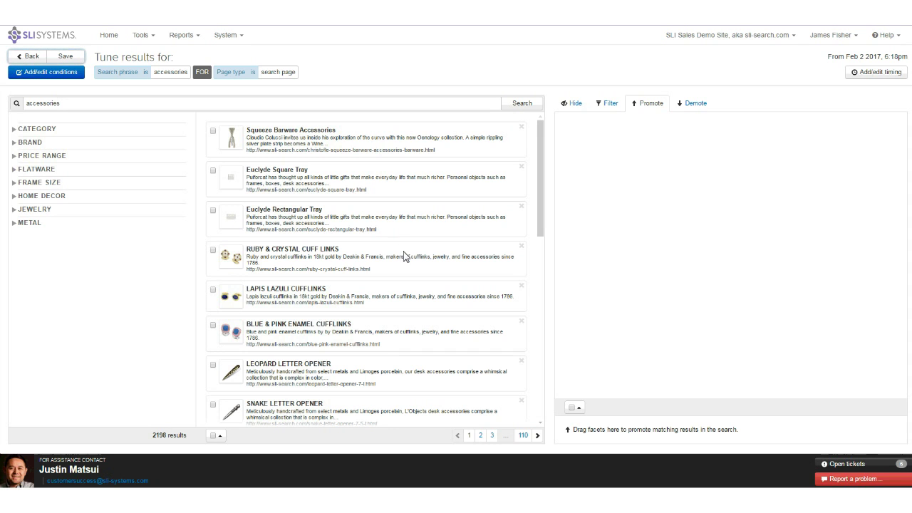
Promote the Ruby & Crystal Cuff Links, Lapis Lazuli Cufflinks and Blue & Pink Enamel Cufflinks results.
{"action": "left_click_drag", "start_coordinate": [405, 256], "coordinate": [763, 139]}
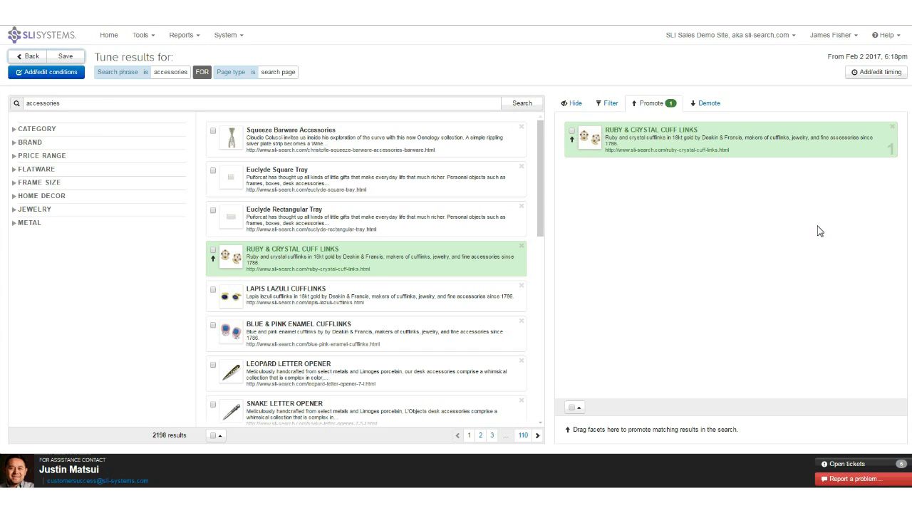
{"action": "left_click", "coordinate": [213, 291]}
{"action": "left_click", "coordinate": [215, 328]}
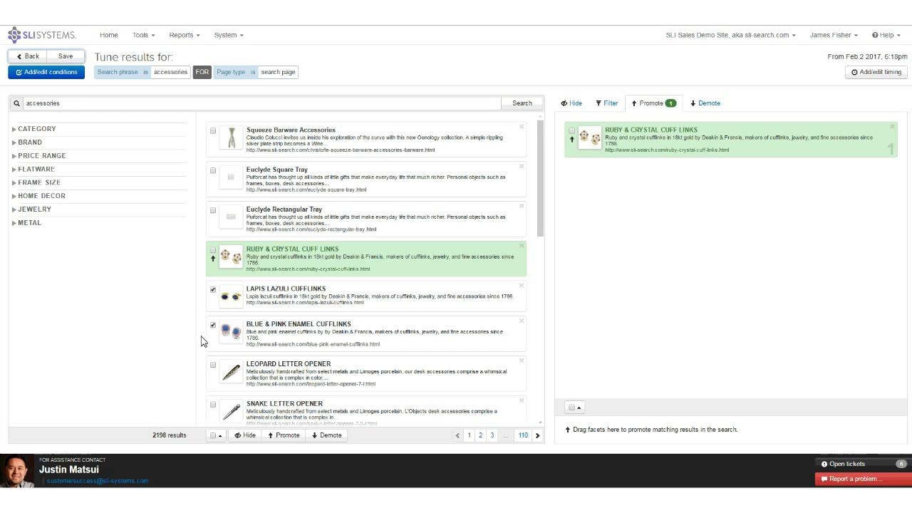
{"action": "left_click", "coordinate": [286, 435]}
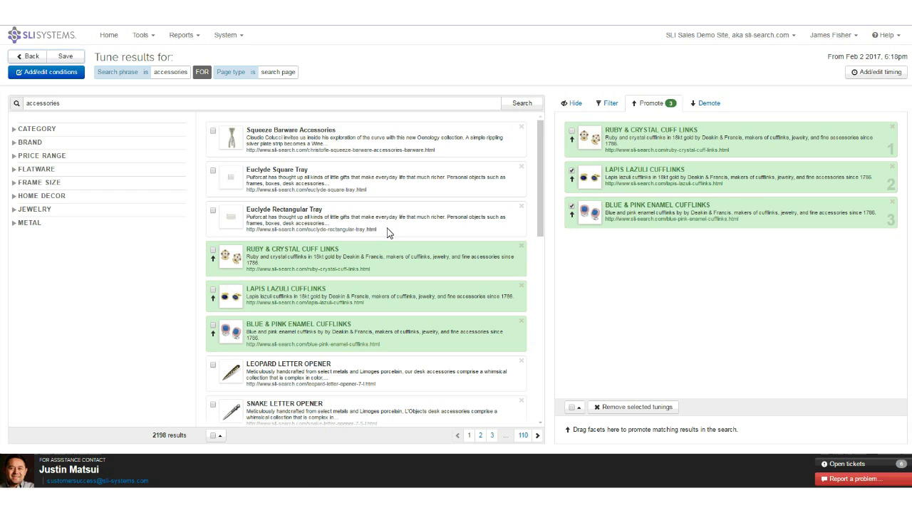
Demote the Squeeze Barware Accessories, Euclyde Square Tray, Euclyde Rectangular Tray and Leopard Letter Opener results.
{"action": "left_click", "coordinate": [707, 106]}
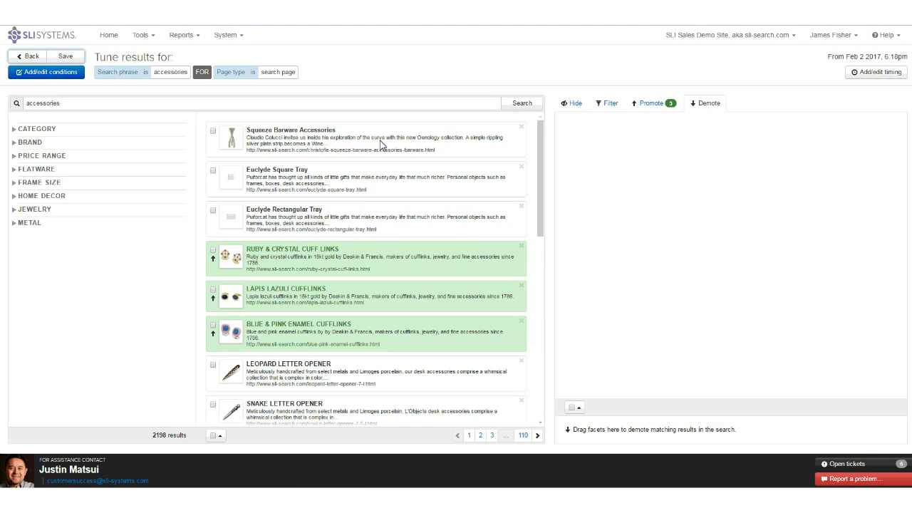
{"action": "left_click_drag", "start_coordinate": [396, 141], "coordinate": [783, 167]}
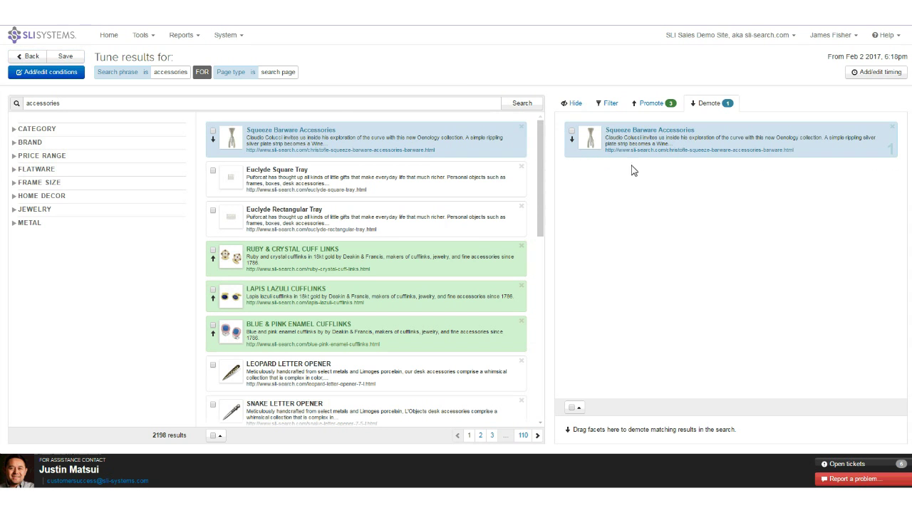
{"action": "left_click_drag", "start_coordinate": [457, 182], "coordinate": [857, 198]}
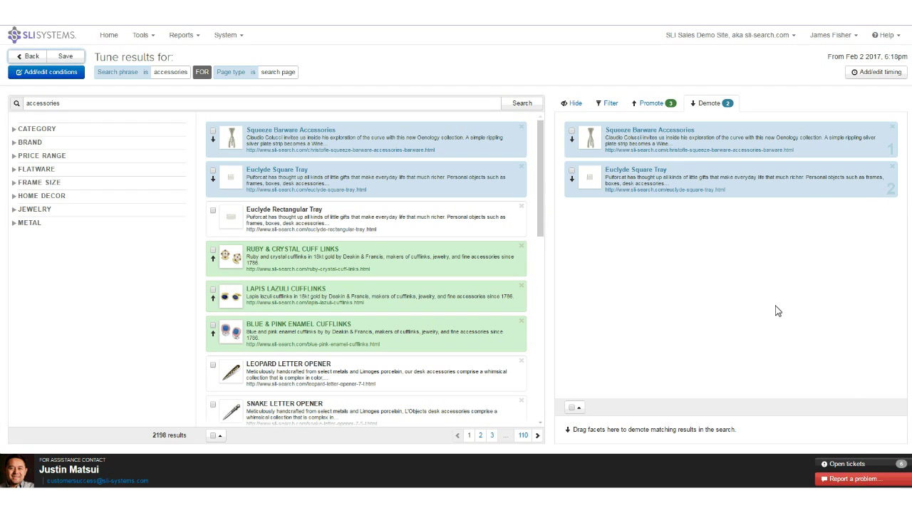
{"action": "left_click", "coordinate": [213, 212]}
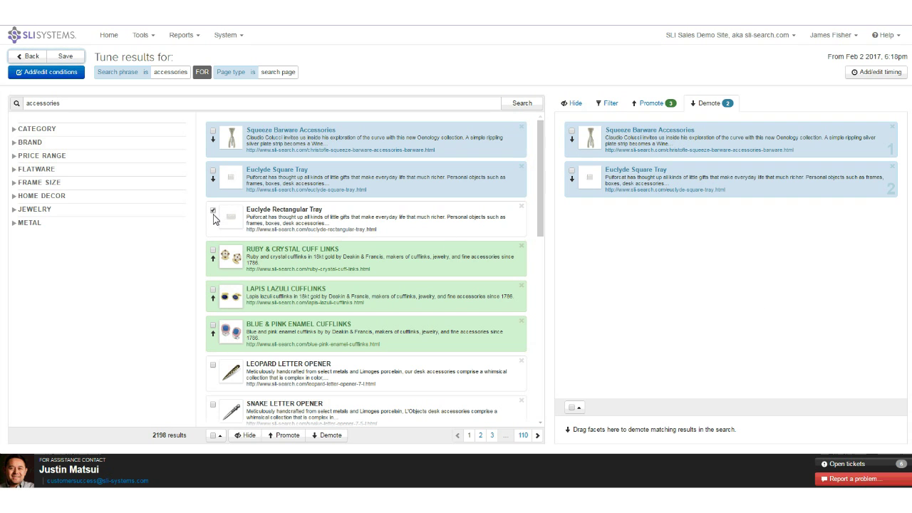
{"action": "left_click", "coordinate": [213, 365]}
{"action": "left_click", "coordinate": [316, 436]}
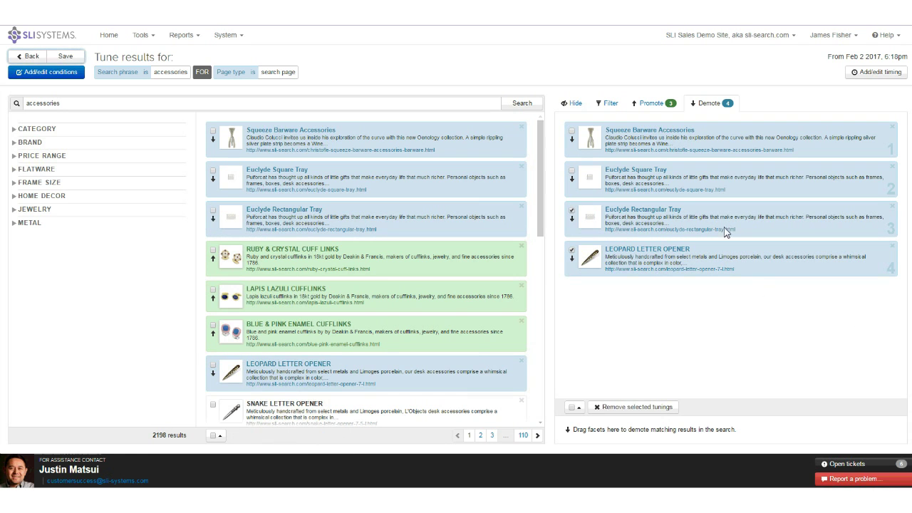
Hide the Snake Letter Opener from the accessories results.
{"action": "left_click", "coordinate": [573, 104]}
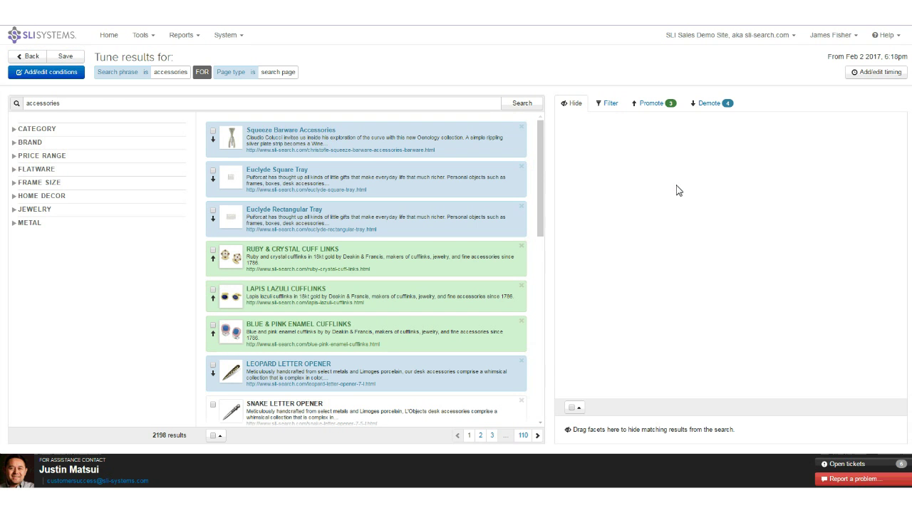
{"action": "scroll", "coordinate": [333, 265], "scroll_direction": "down", "scroll_amount": 2}
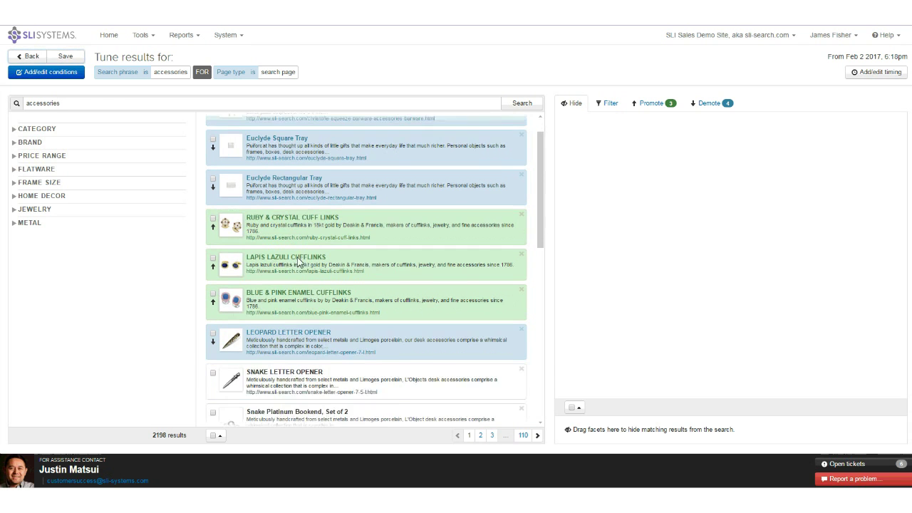
{"action": "scroll", "coordinate": [333, 265], "scroll_direction": "down", "scroll_amount": 2}
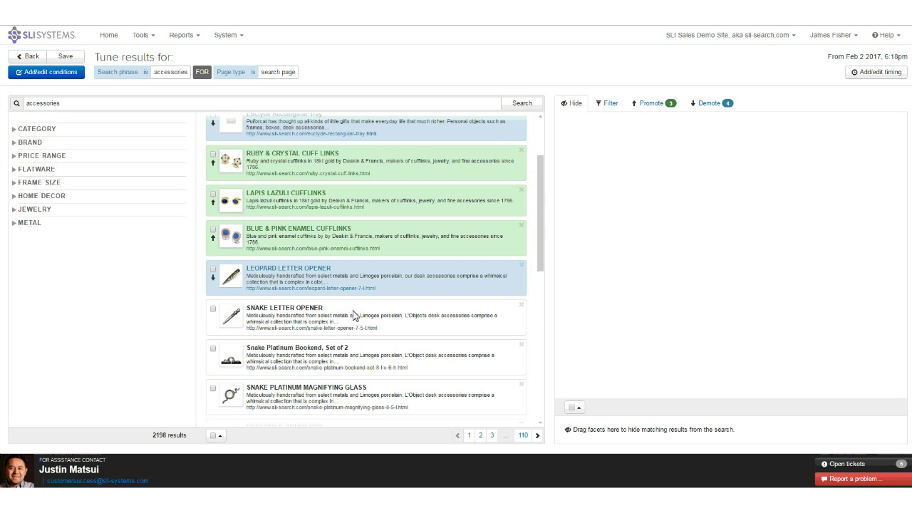
{"action": "left_click_drag", "start_coordinate": [354, 316], "coordinate": [753, 134]}
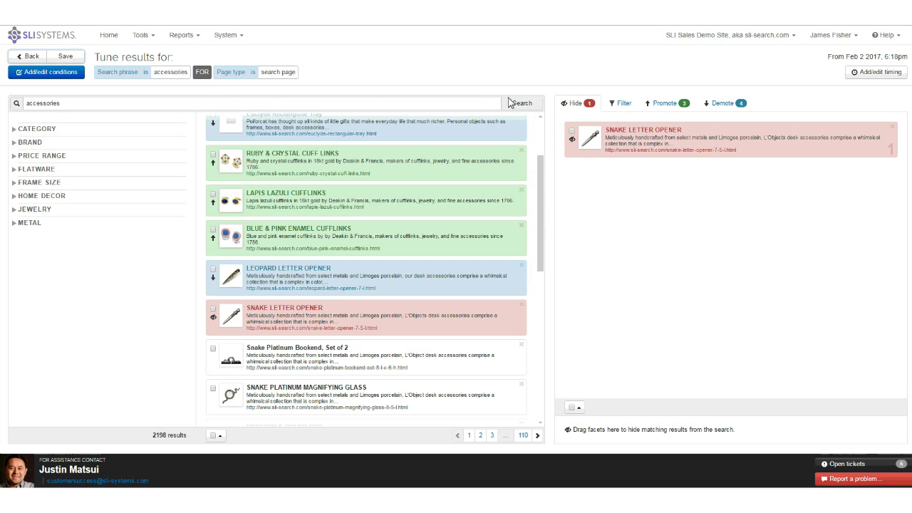
Remove all promoted and all demoted products from the rule's tunings.
{"action": "left_click", "coordinate": [617, 107]}
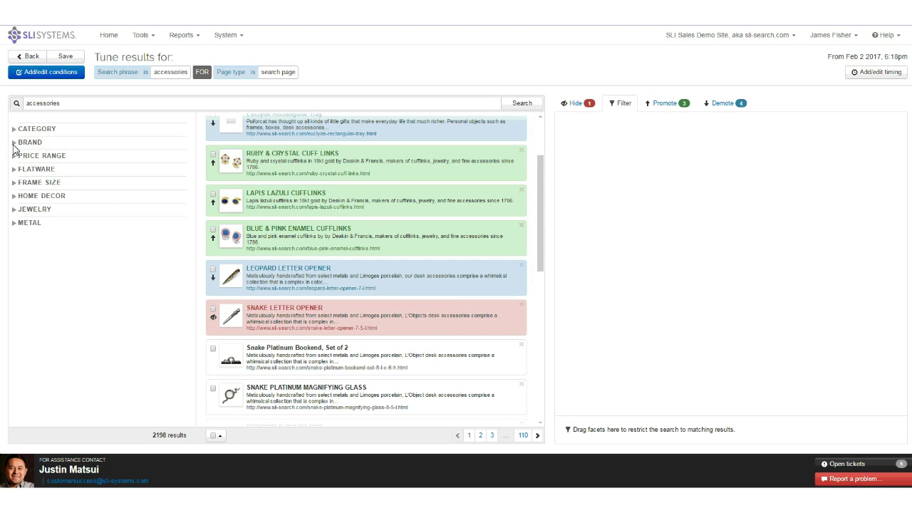
{"action": "left_click", "coordinate": [696, 105]}
{"action": "left_click", "coordinate": [573, 409]}
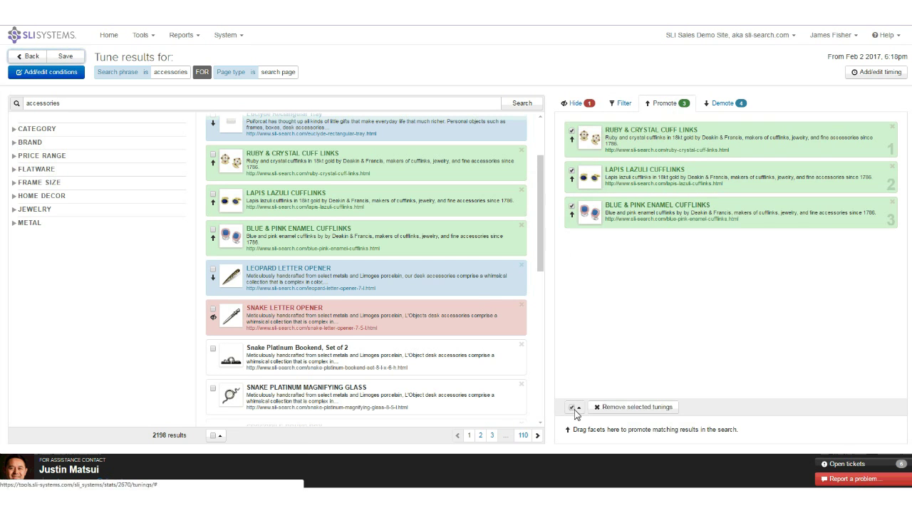
{"action": "left_click", "coordinate": [614, 408]}
{"action": "left_click", "coordinate": [709, 107]}
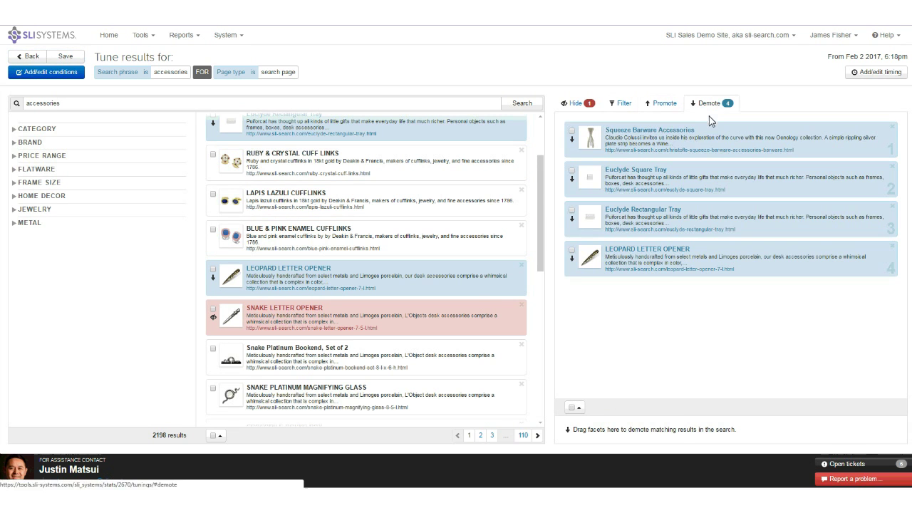
{"action": "left_click", "coordinate": [572, 407]}
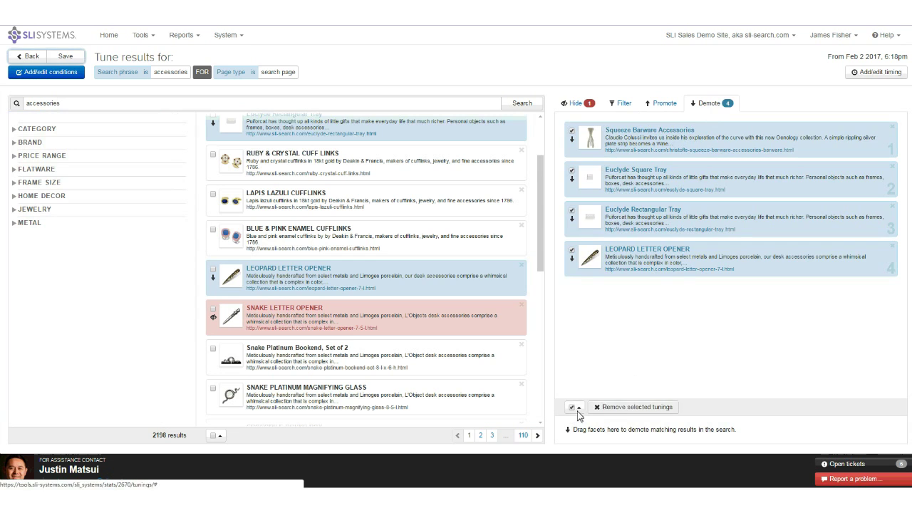
{"action": "left_click", "coordinate": [622, 408]}
Remove the Snake Letter Opener from the rule's hidden results.
{"action": "left_click", "coordinate": [572, 103]}
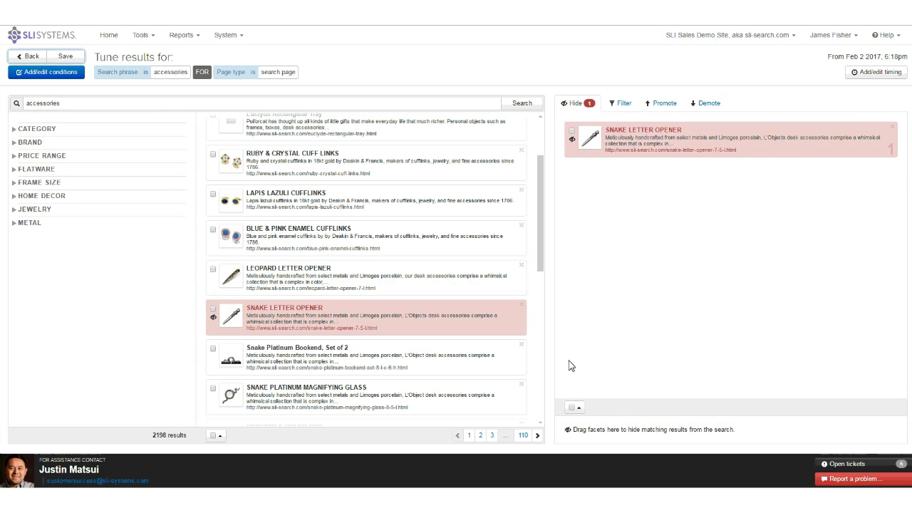
{"action": "left_click", "coordinate": [578, 408]}
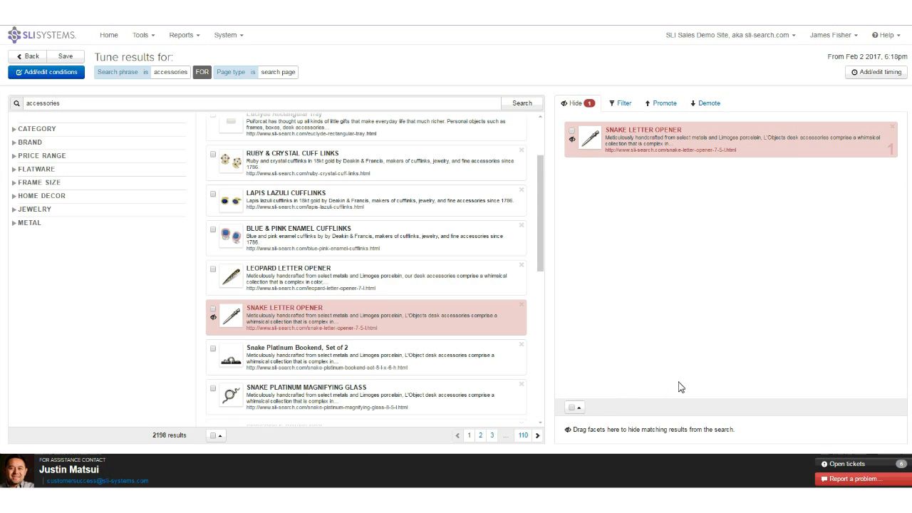
{"action": "left_click", "coordinate": [572, 408]}
{"action": "left_click", "coordinate": [622, 407]}
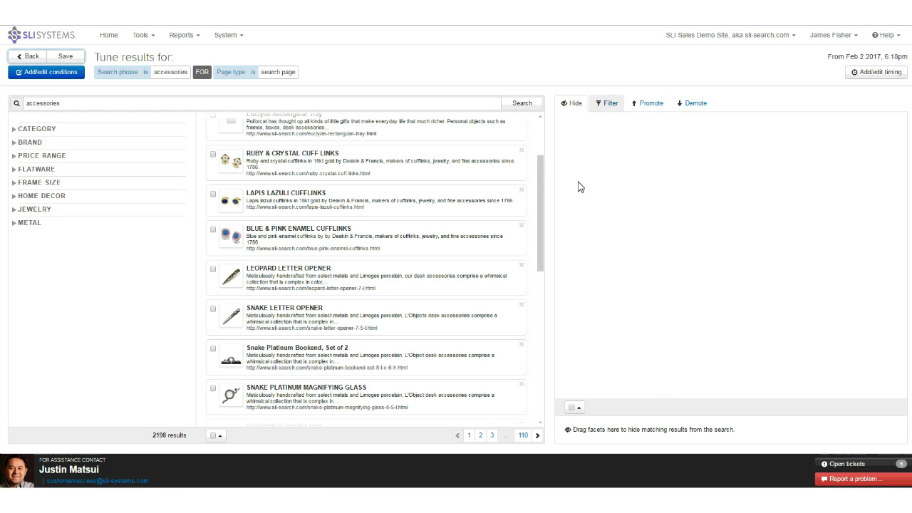
Try restricting the search results to the Baccarat brand facet, and remove that filter.
{"action": "left_click", "coordinate": [609, 104]}
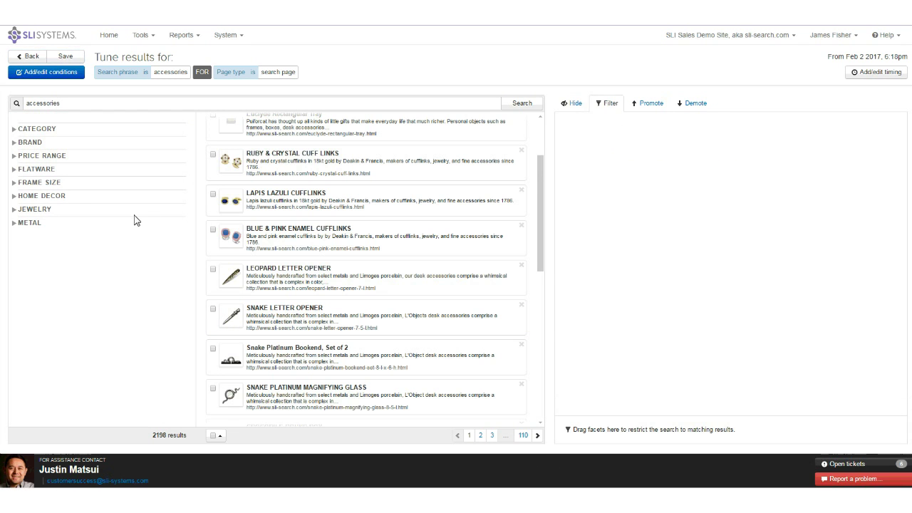
{"action": "left_click", "coordinate": [83, 145]}
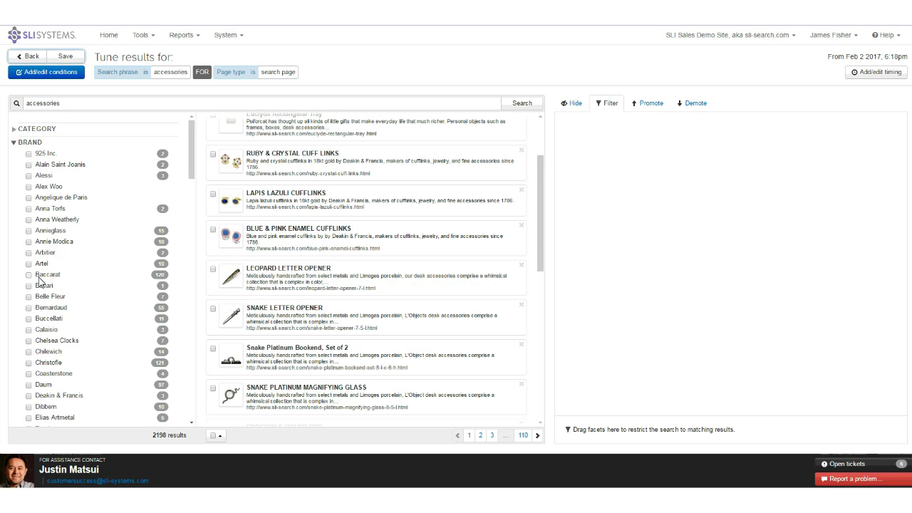
{"action": "left_click_drag", "start_coordinate": [47, 276], "coordinate": [619, 203]}
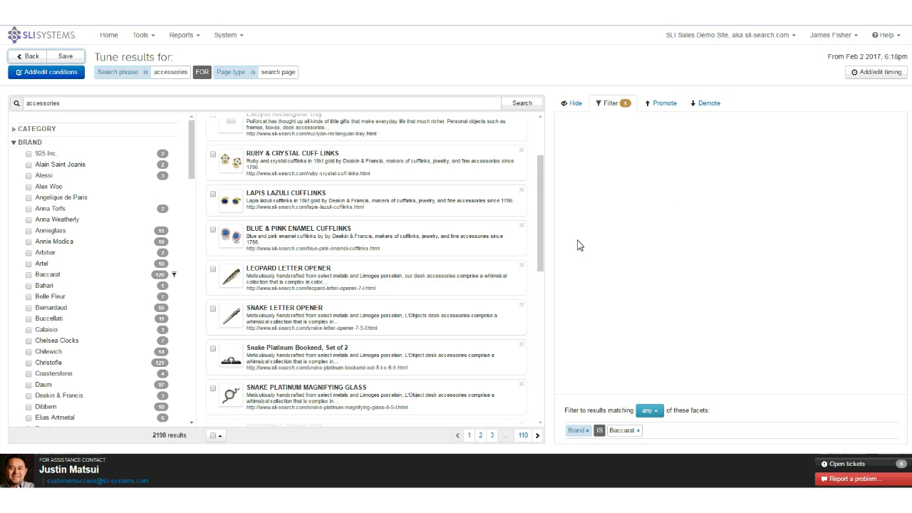
{"action": "key", "text": "Tab"}
{"action": "left_click", "coordinate": [588, 431]}
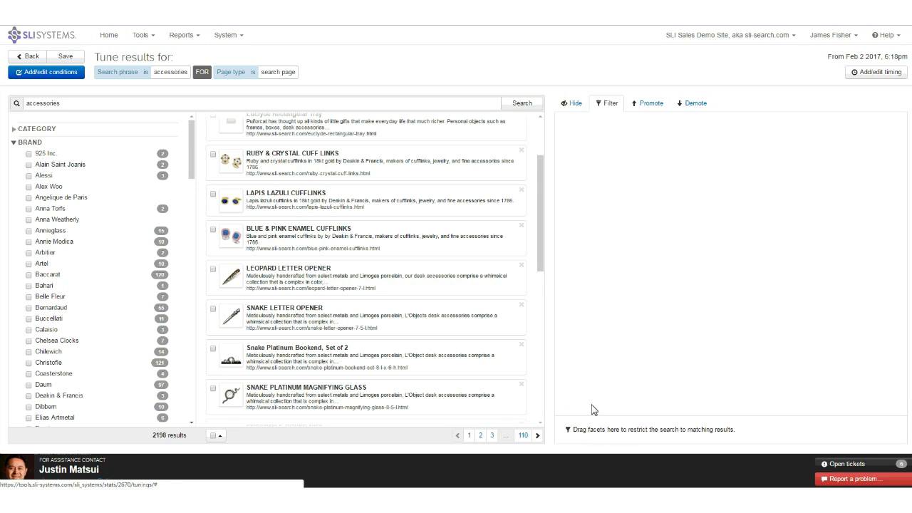
Promote all results matching the $75 - $100 price range facet.
{"action": "left_click", "coordinate": [638, 105]}
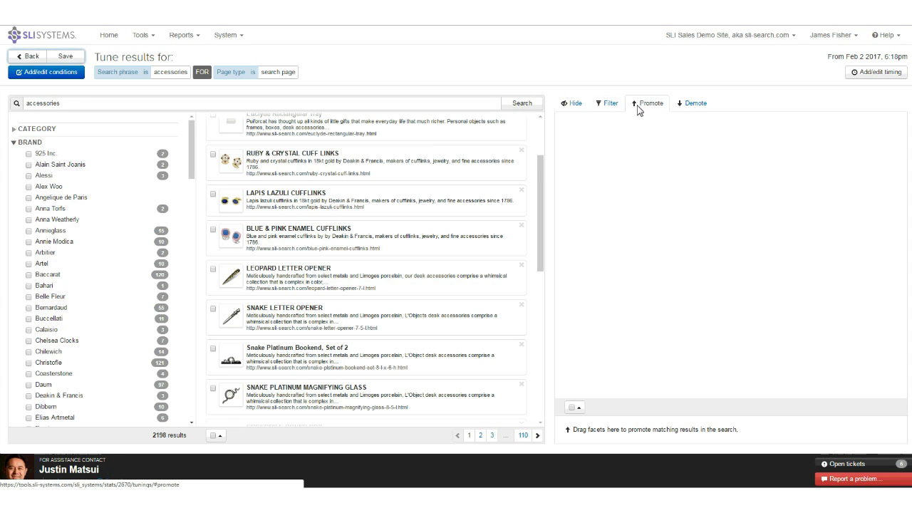
{"action": "left_click", "coordinate": [12, 143]}
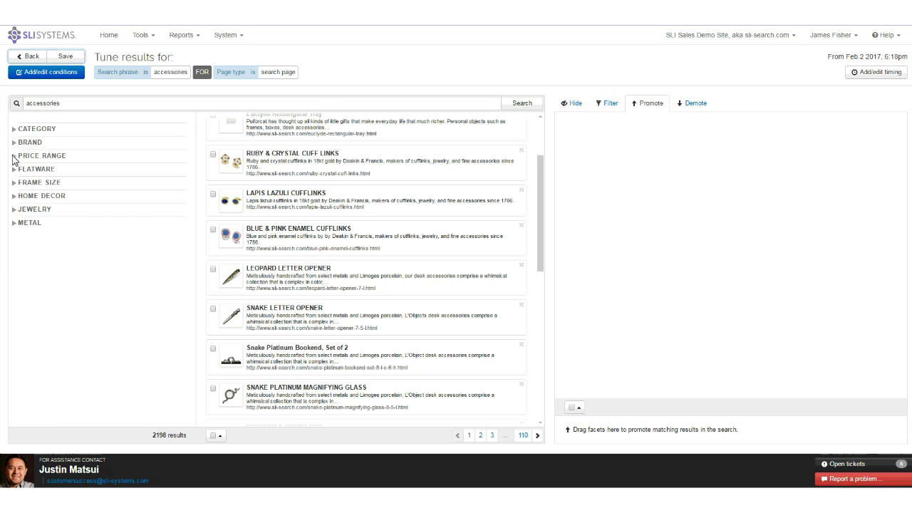
{"action": "left_click", "coordinate": [13, 156]}
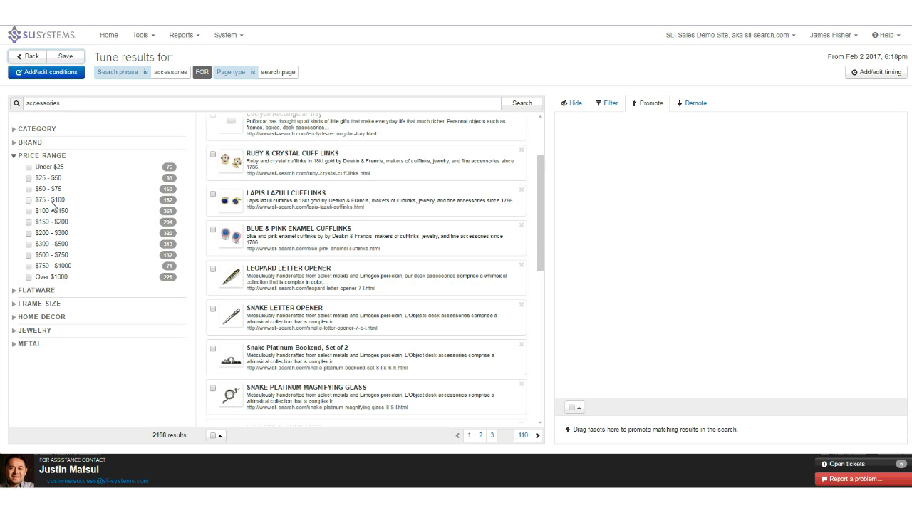
{"action": "left_click_drag", "start_coordinate": [62, 204], "coordinate": [681, 182]}
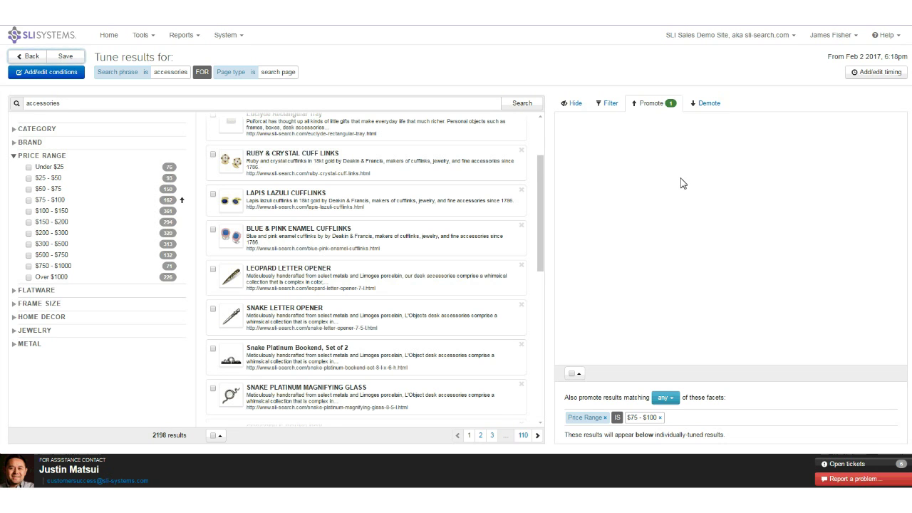
{"action": "left_click", "coordinate": [701, 103]}
{"action": "left_click", "coordinate": [570, 103]}
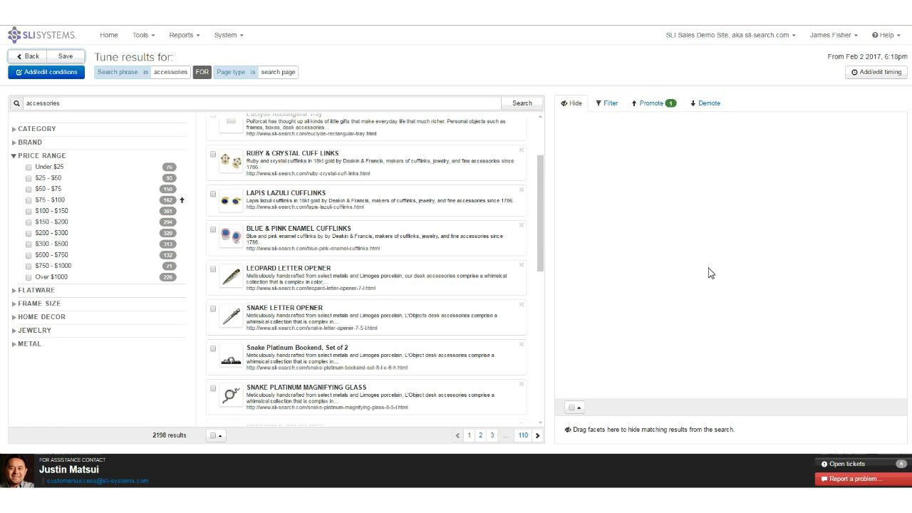
{"action": "left_click", "coordinate": [651, 105]}
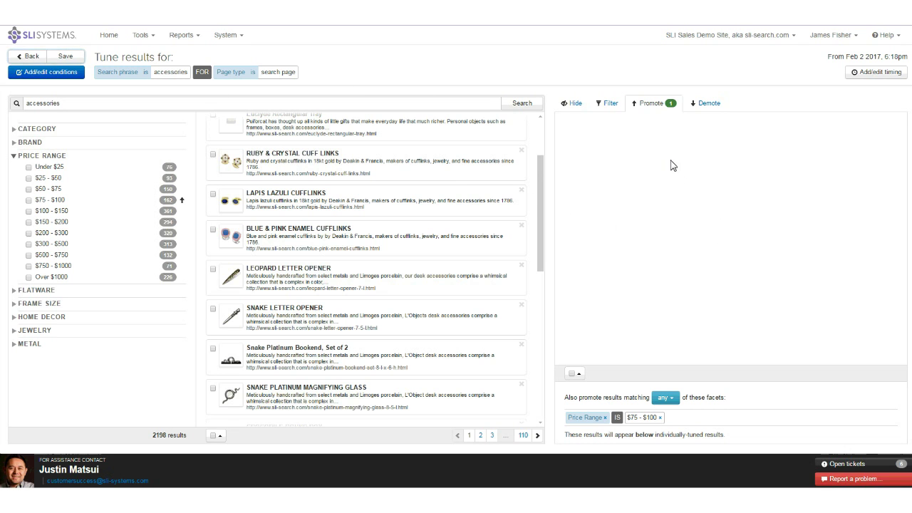
Save the accessories tuning rule and return to the list of tuning rules.
{"action": "left_click", "coordinate": [66, 57]}
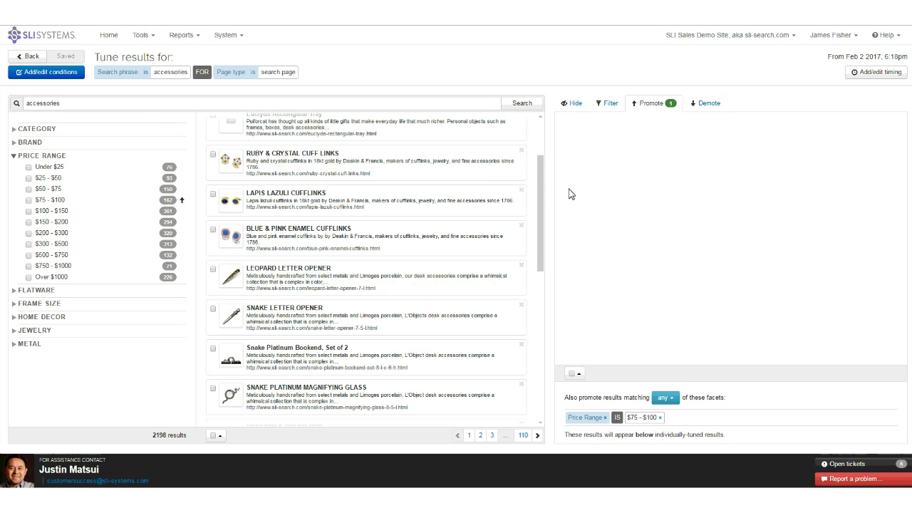
{"action": "left_click", "coordinate": [29, 56]}
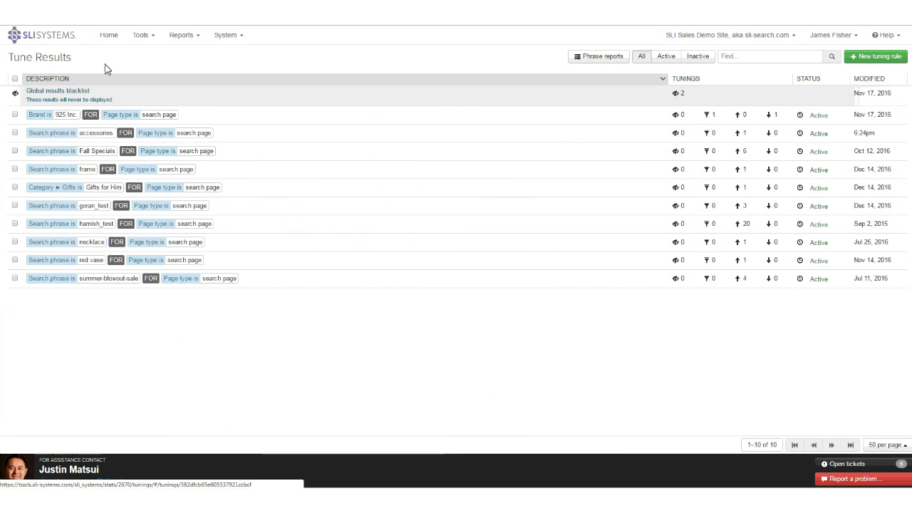
Sort the tuning rules by modification date and open the global results blacklist.
{"action": "left_click", "coordinate": [869, 80]}
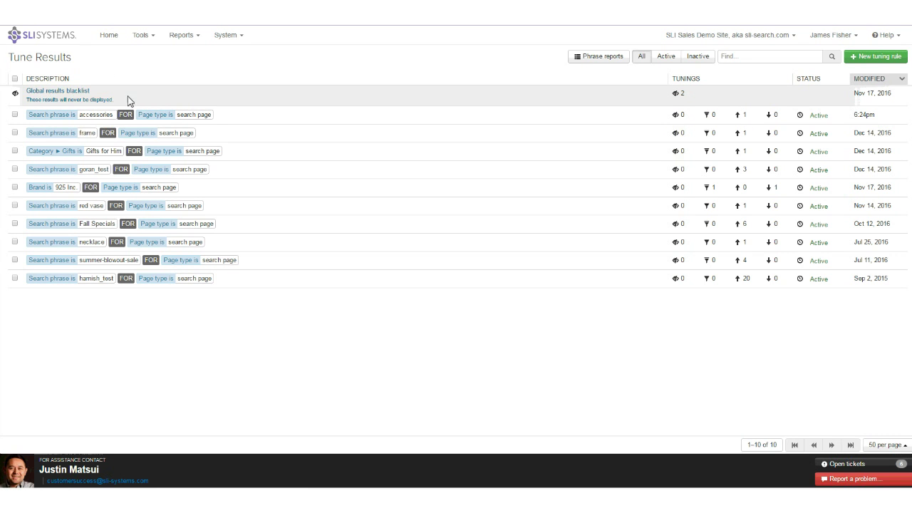
{"action": "left_click", "coordinate": [77, 100]}
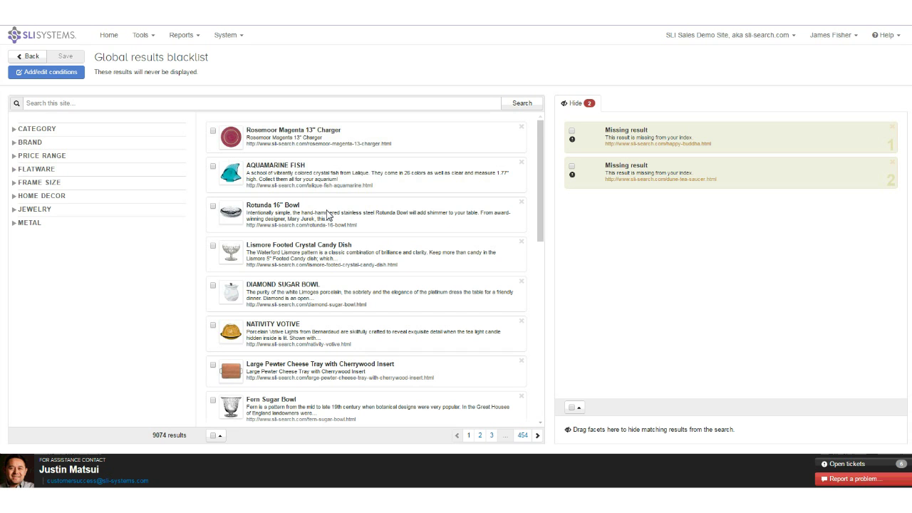
Hide the Rotunda 16" Bowl in the global results blacklist, then save it and return to the list of tuning rules.
{"action": "left_click_drag", "start_coordinate": [327, 214], "coordinate": [729, 223]}
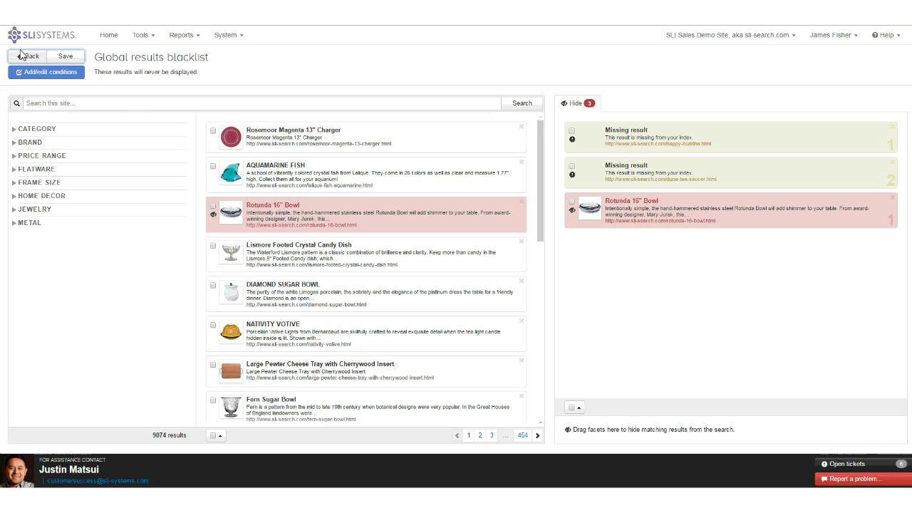
{"action": "left_click", "coordinate": [57, 62]}
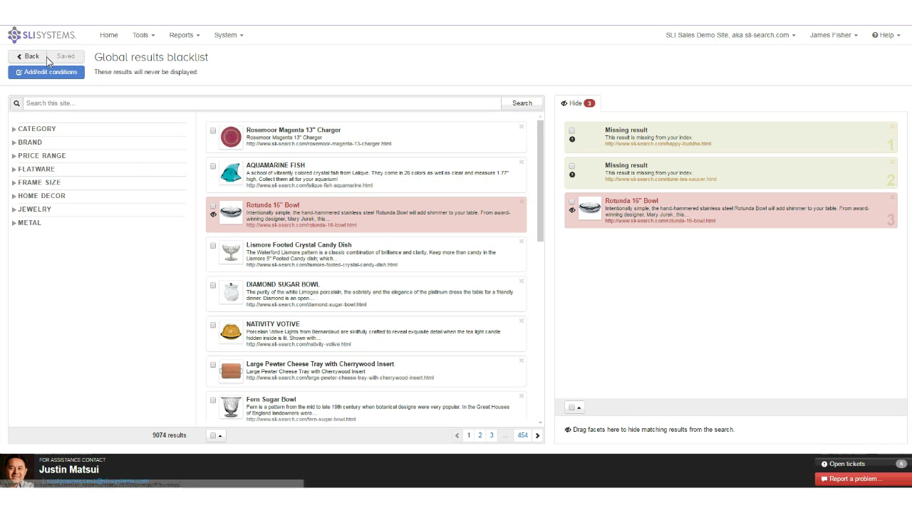
{"action": "left_click", "coordinate": [31, 58]}
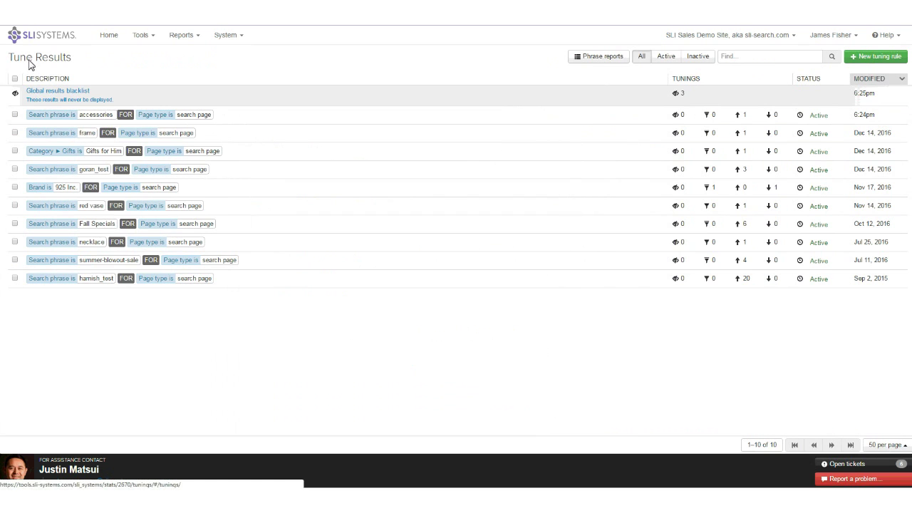
Go to the Synonyms tool and dismiss its introduction.
{"action": "left_click", "coordinate": [155, 44]}
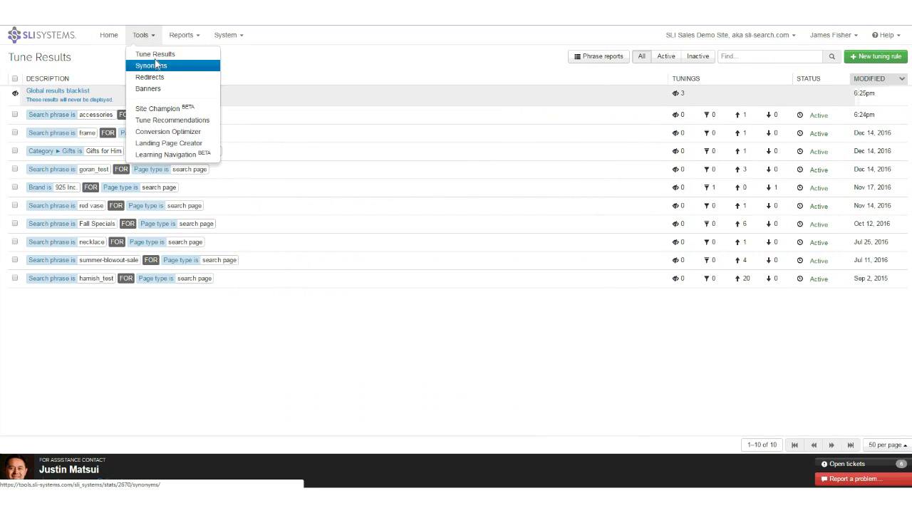
{"action": "left_click", "coordinate": [160, 67]}
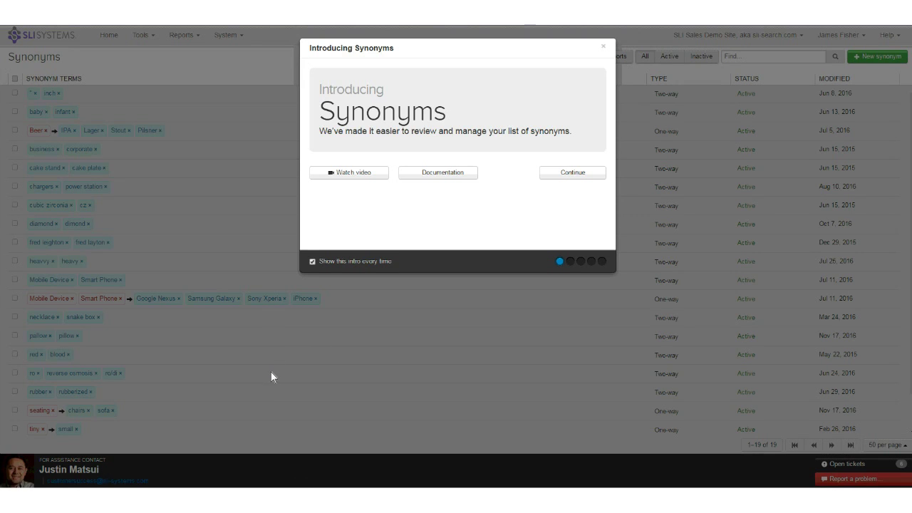
{"action": "left_click", "coordinate": [276, 371]}
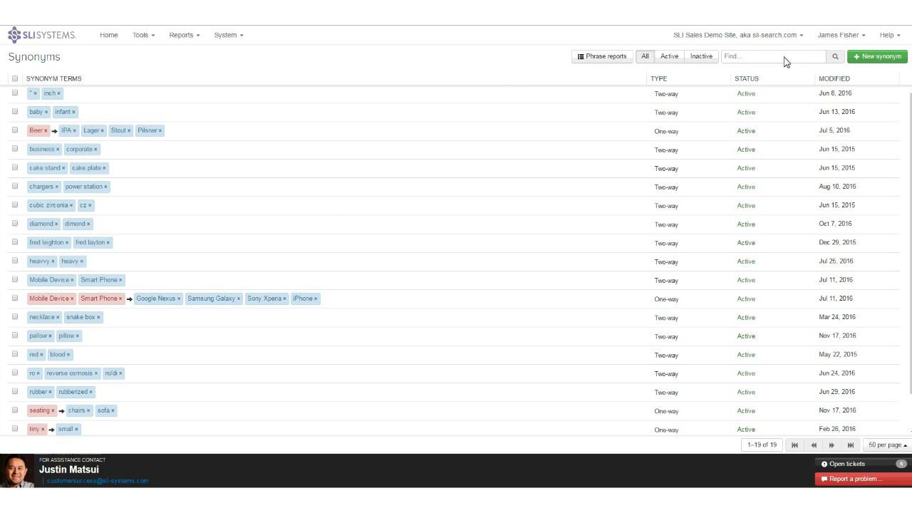
Try creating a two-way synonym with the terms pants and trousers, and cancel it without saving.
{"action": "left_click", "coordinate": [871, 58]}
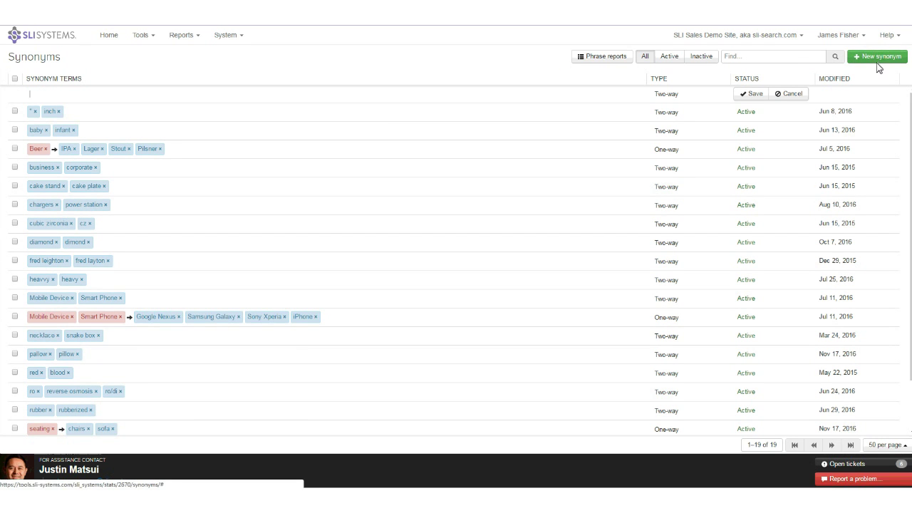
{"action": "type", "text": "pants"}
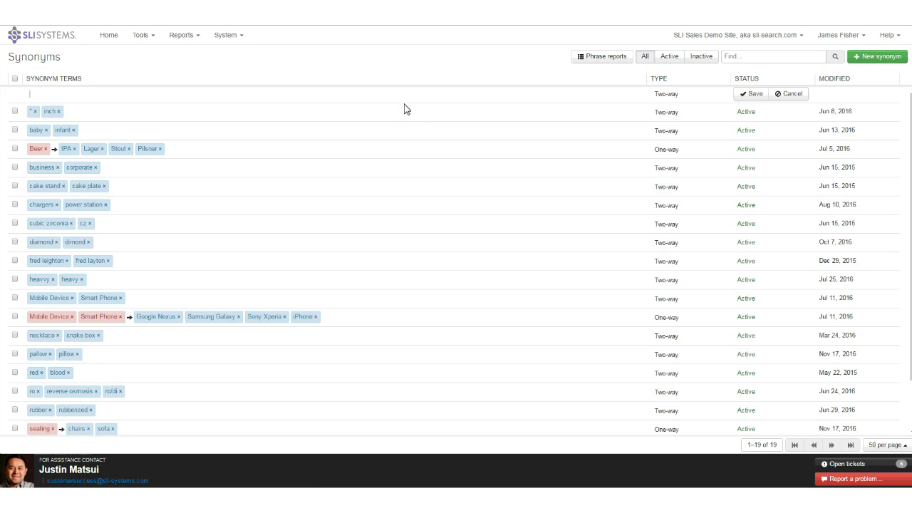
{"action": "key", "text": "Return"}
{"action": "type", "text": "trousers"}
{"action": "key", "text": "Return"}
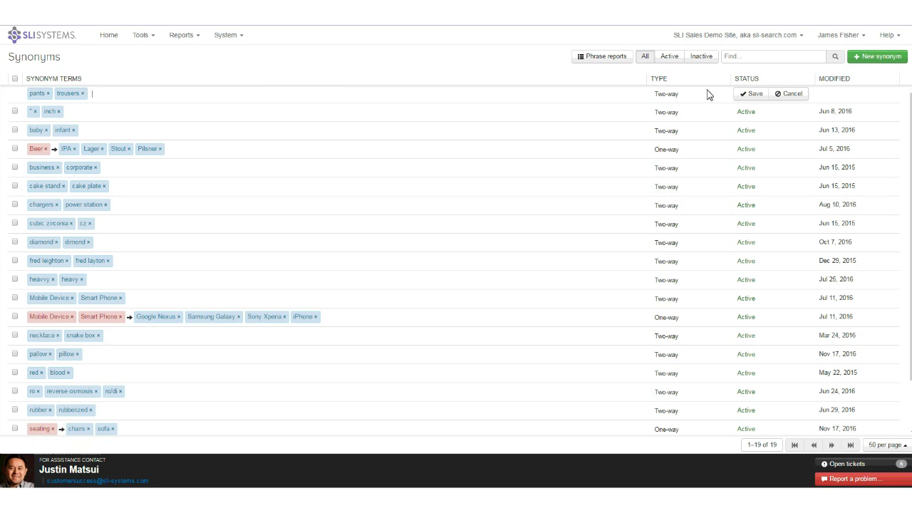
{"action": "left_click", "coordinate": [789, 94]}
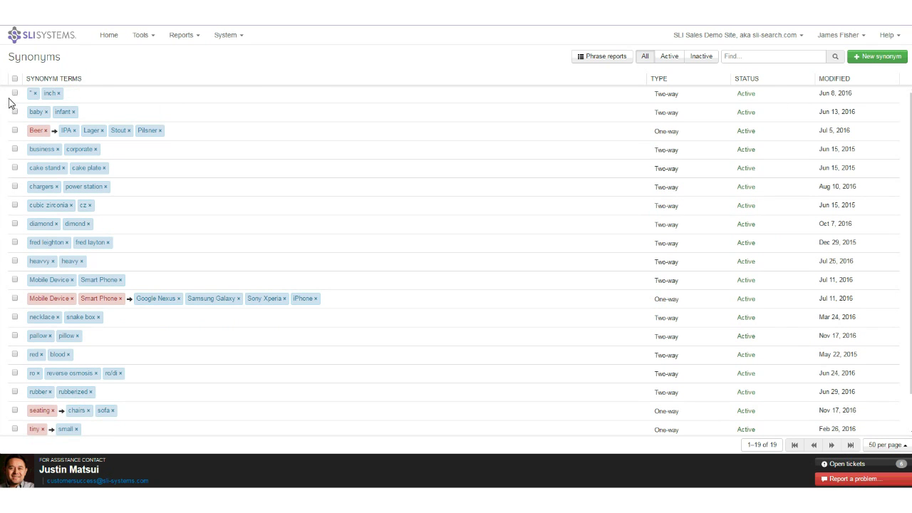
Edit the Beer synonym and clear all of its terms.
{"action": "left_click", "coordinate": [220, 141]}
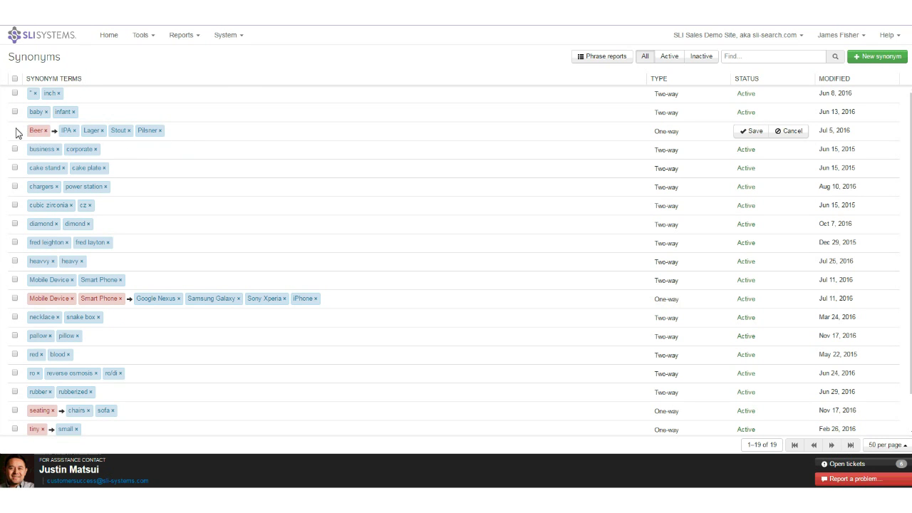
{"action": "key", "text": "BackSpace"}
{"action": "key", "text": "BackSpace"}
{"action": "key", "text": "BackSpace"}
{"action": "key", "text": "BackSpace"}
{"action": "key", "text": "BackSpace"}
{"action": "key", "text": "BackSpace"}
{"action": "key", "text": "BackSpace"}
{"action": "key", "text": "BackSpace"}
{"action": "key", "text": "BackSpace"}
{"action": "key", "text": "BackSpace"}
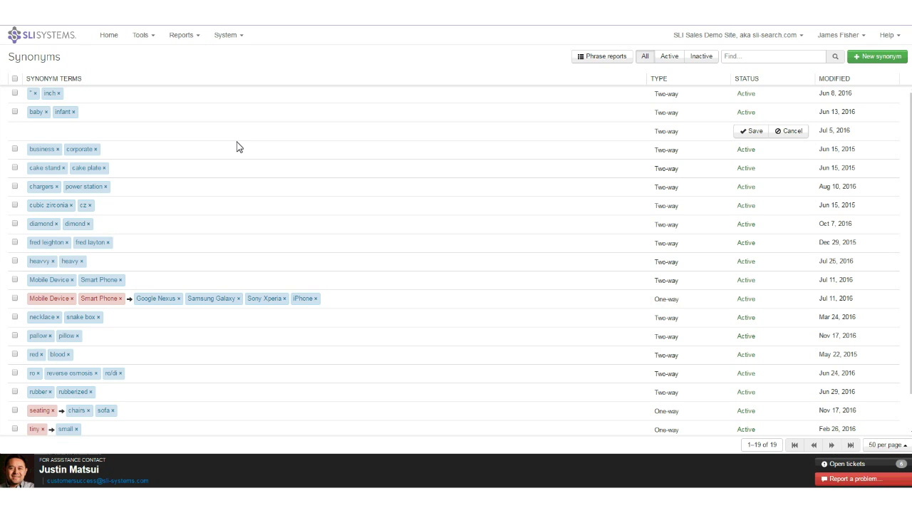
Enter Beer, lager, ipa, stout and cider as the terms of the emptied synonym.
{"action": "type", "text": "Beer"}
{"action": "key", "text": "Return"}
{"action": "type", "text": "lager"}
{"action": "key", "text": "Return"}
{"action": "type", "text": "ipa"}
{"action": "key", "text": "Return"}
{"action": "type", "text": "stout"}
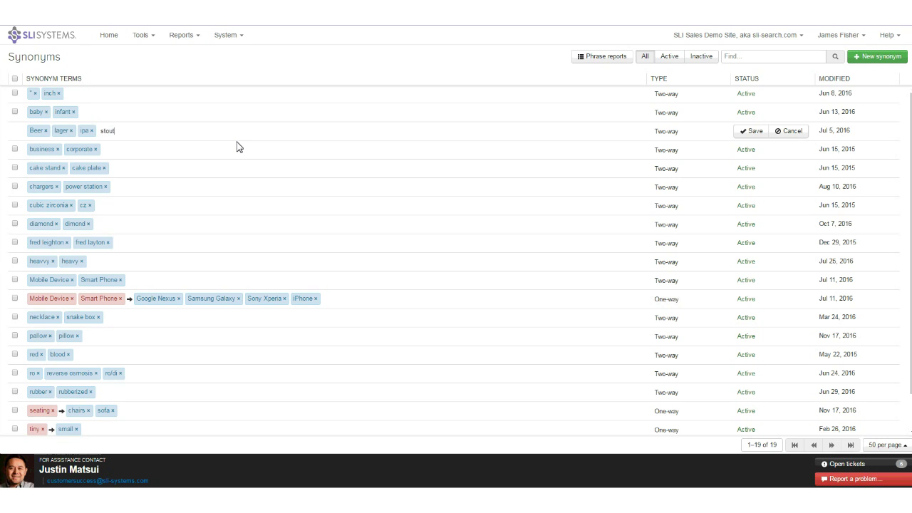
{"action": "key", "text": "Return"}
{"action": "type", "text": "cider"}
{"action": "key", "text": "Return"}
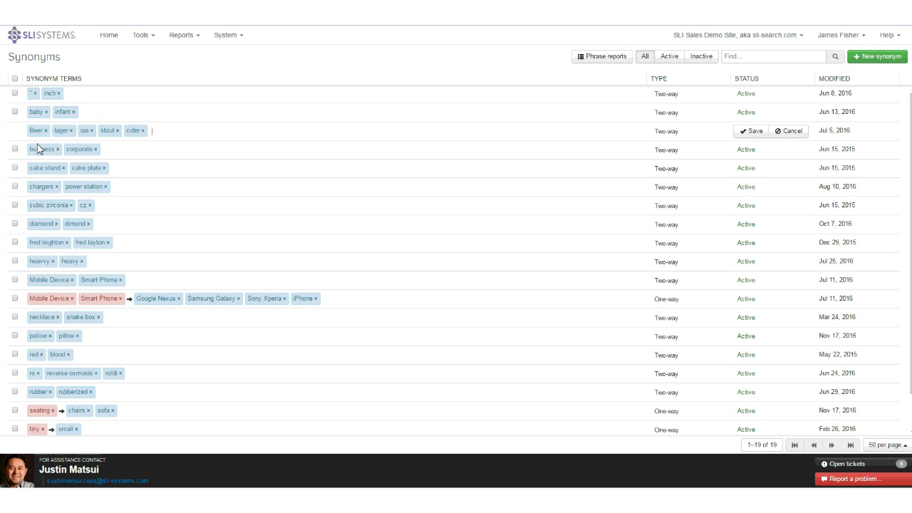
Change the type of the beer synonym to One-way.
{"action": "mouse_move", "coordinate": [653, 134]}
{"action": "left_click", "coordinate": [693, 140]}
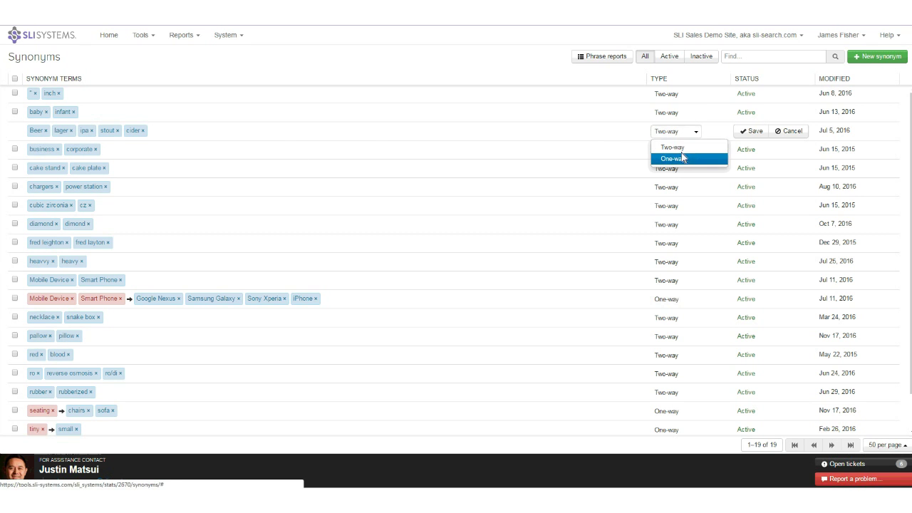
{"action": "left_click", "coordinate": [682, 159]}
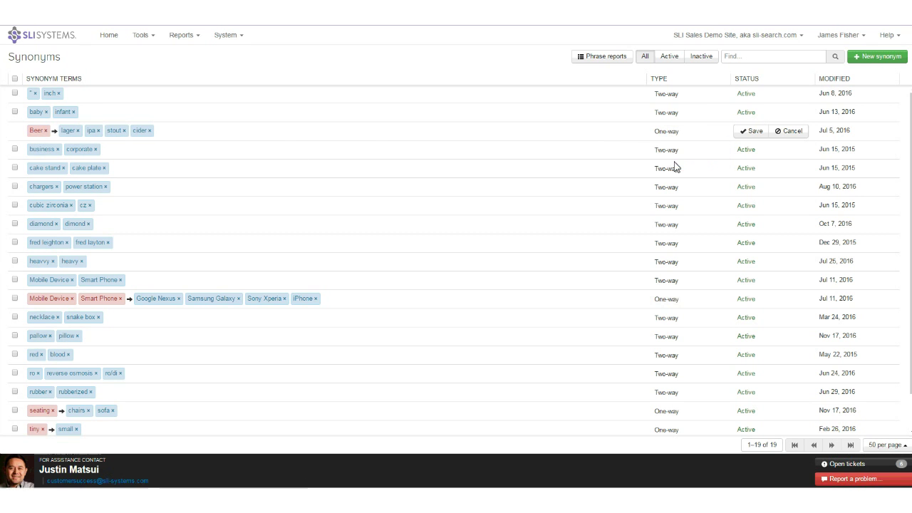
Remove the term lager from the one-way beer synonym.
{"action": "left_click", "coordinate": [40, 134]}
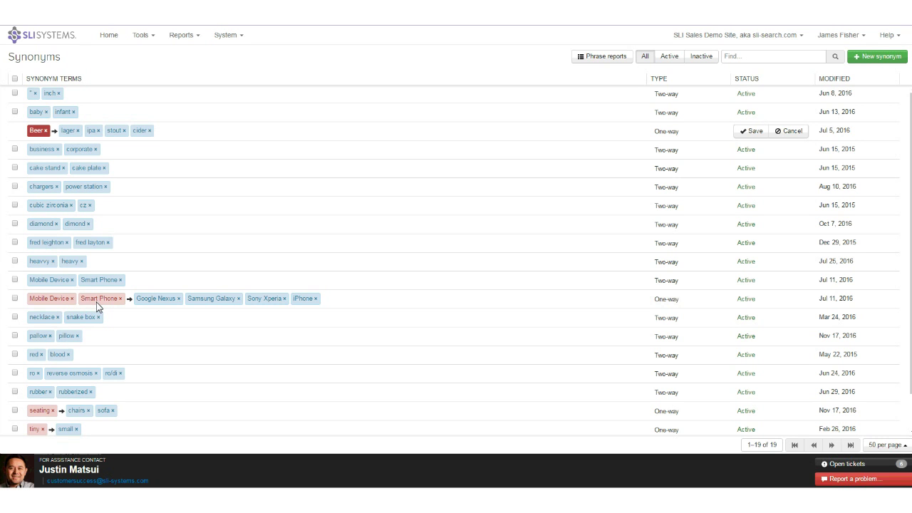
{"action": "left_click", "coordinate": [70, 131]}
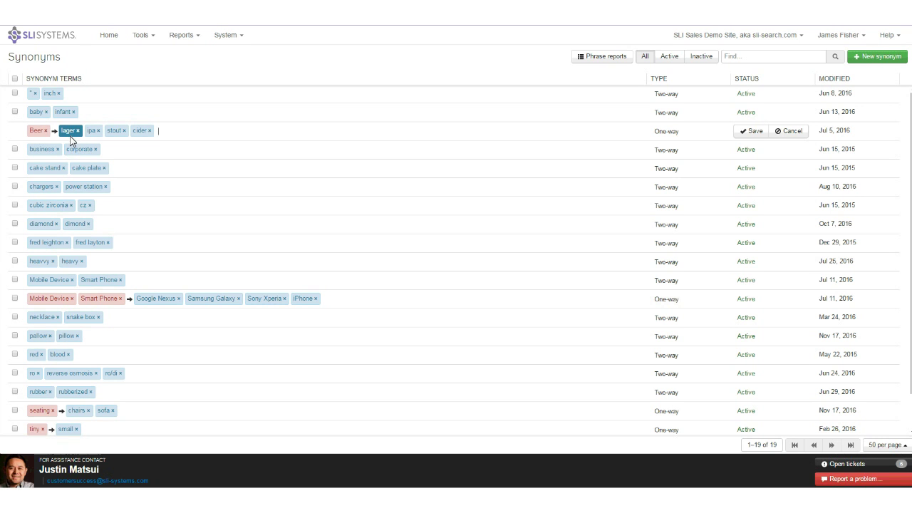
{"action": "left_click", "coordinate": [69, 135]}
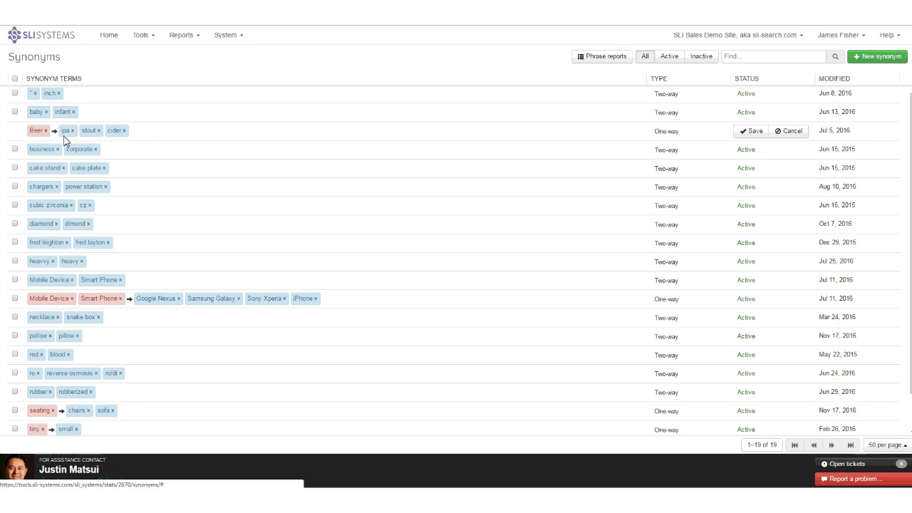
Try making ipa a source term beside Beer, move it back among the target terms, and discard the synonym edits.
{"action": "left_click", "coordinate": [69, 136]}
{"action": "left_click", "coordinate": [64, 134]}
{"action": "left_click", "coordinate": [64, 137]}
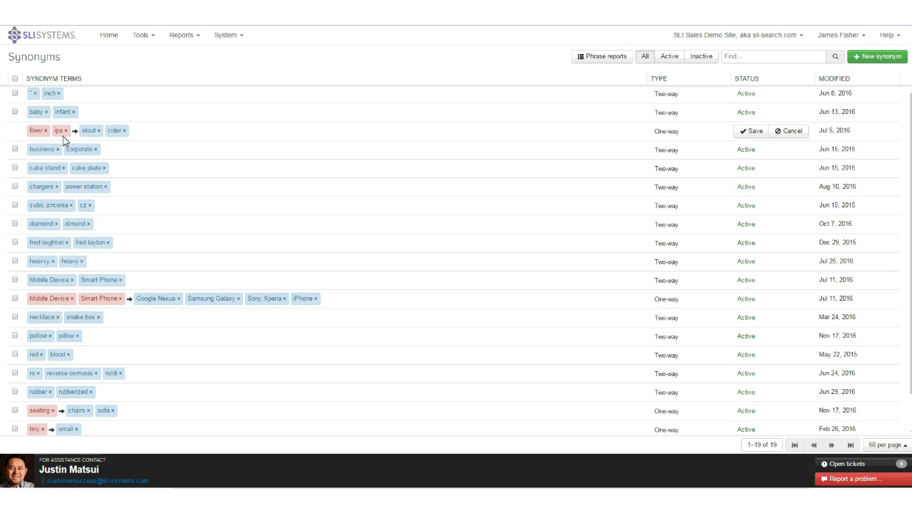
{"action": "left_click", "coordinate": [59, 137]}
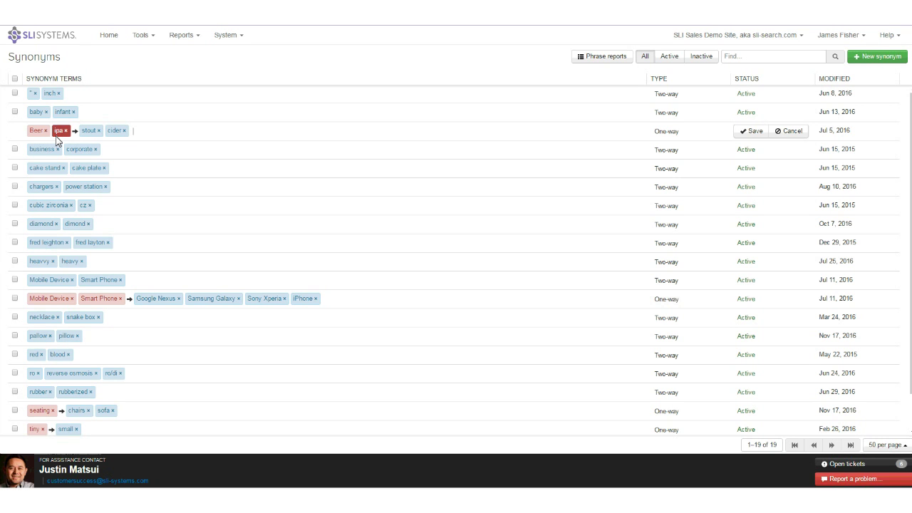
{"action": "left_click", "coordinate": [59, 138]}
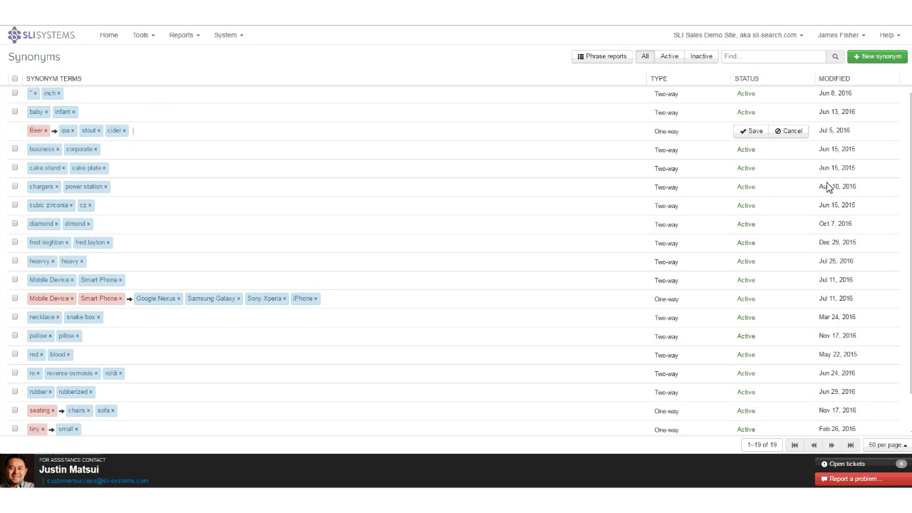
{"action": "left_click", "coordinate": [790, 131]}
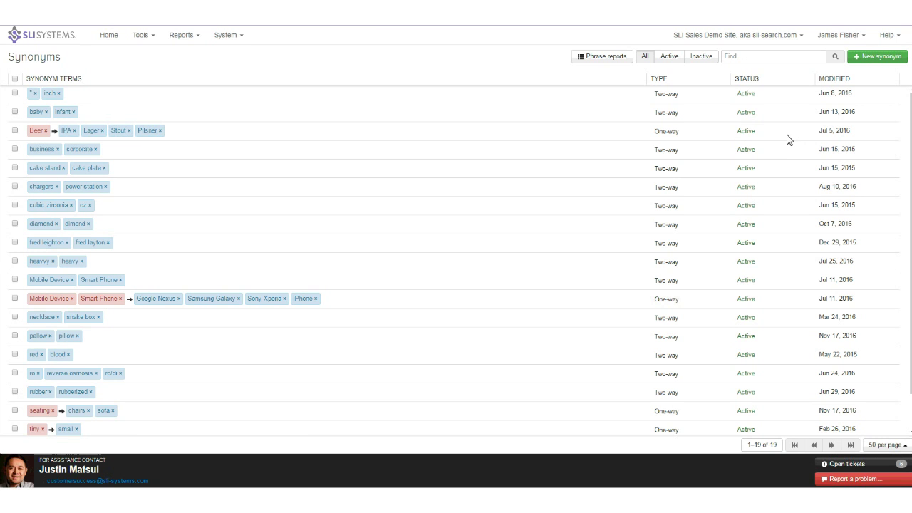
Go to the Redirects tool, and view the blank new redirect form and close it.
{"action": "left_click", "coordinate": [182, 35]}
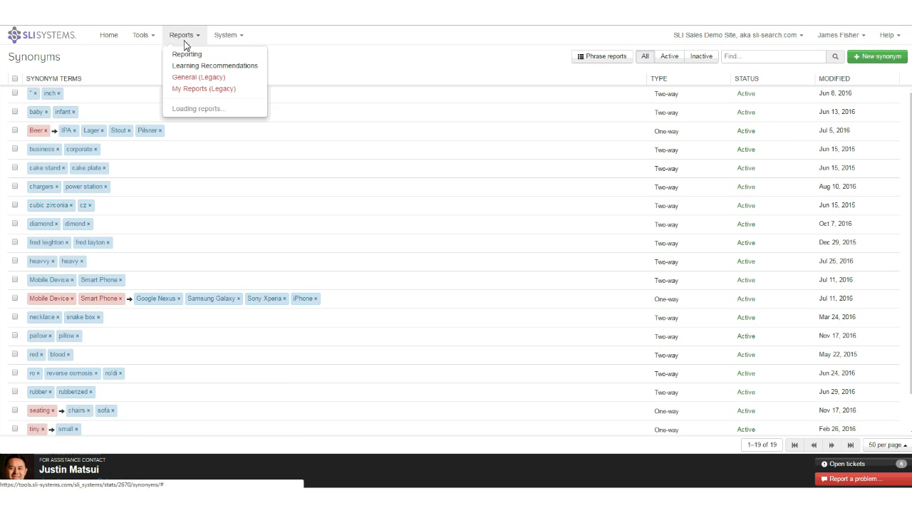
{"action": "left_click", "coordinate": [140, 36]}
{"action": "left_click", "coordinate": [147, 76]}
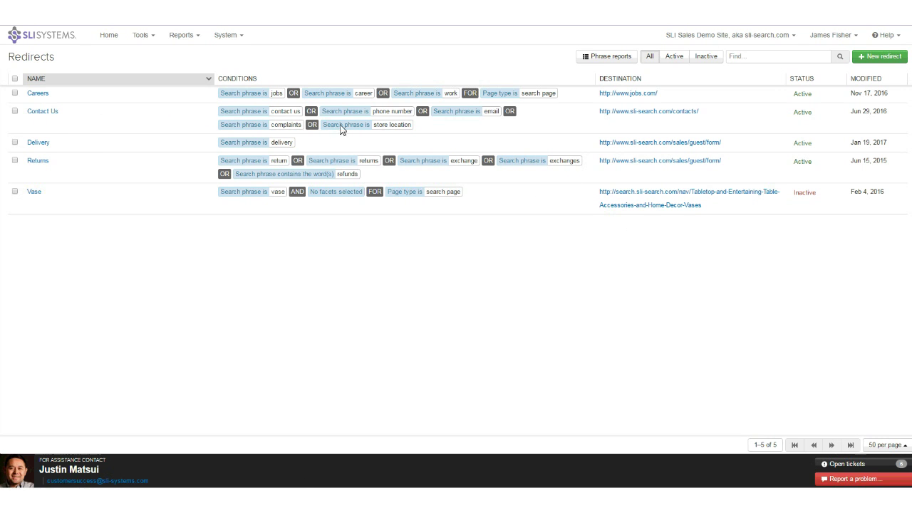
{"action": "left_click", "coordinate": [878, 60]}
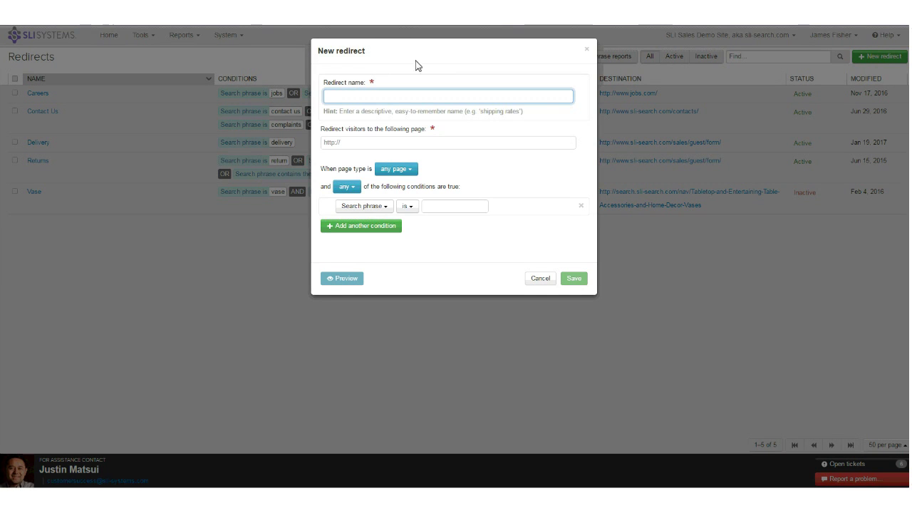
{"action": "left_click", "coordinate": [586, 50]}
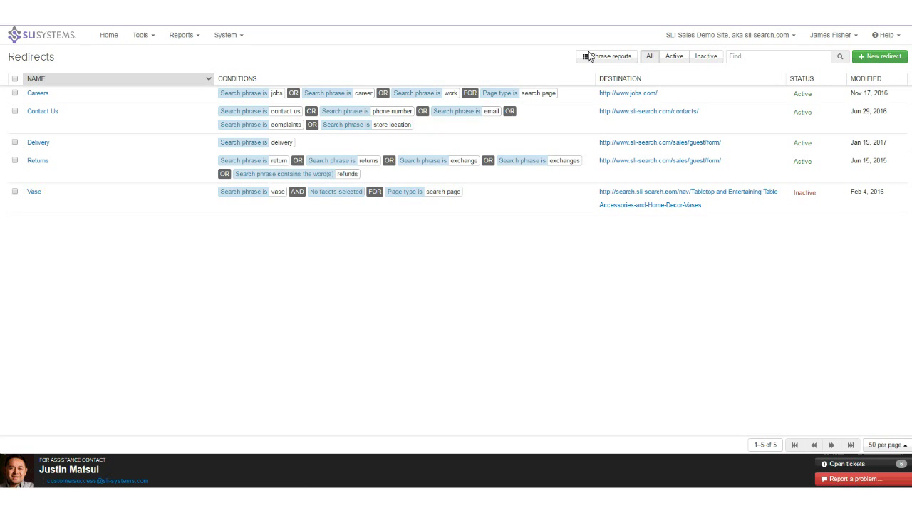
Open the Contact Us redirect and examine its name and destination page.
{"action": "left_click", "coordinate": [44, 113]}
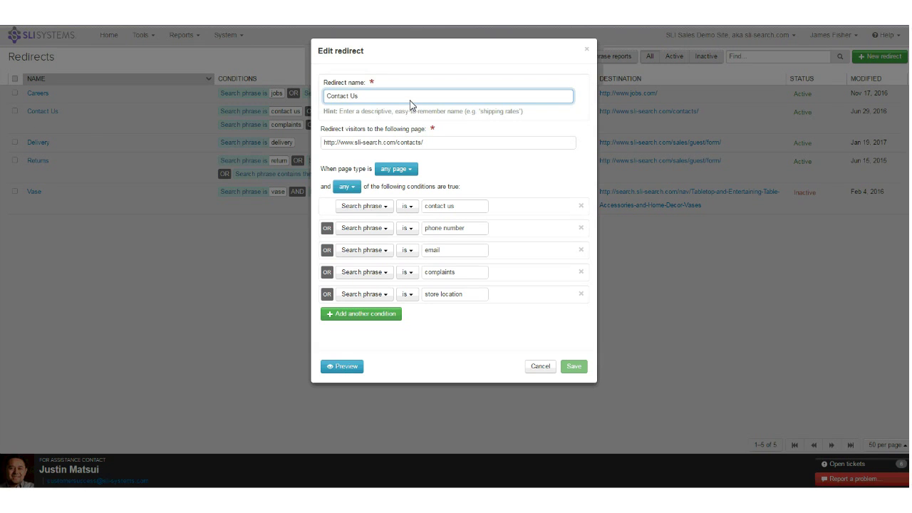
{"action": "triple_click", "coordinate": [412, 97]}
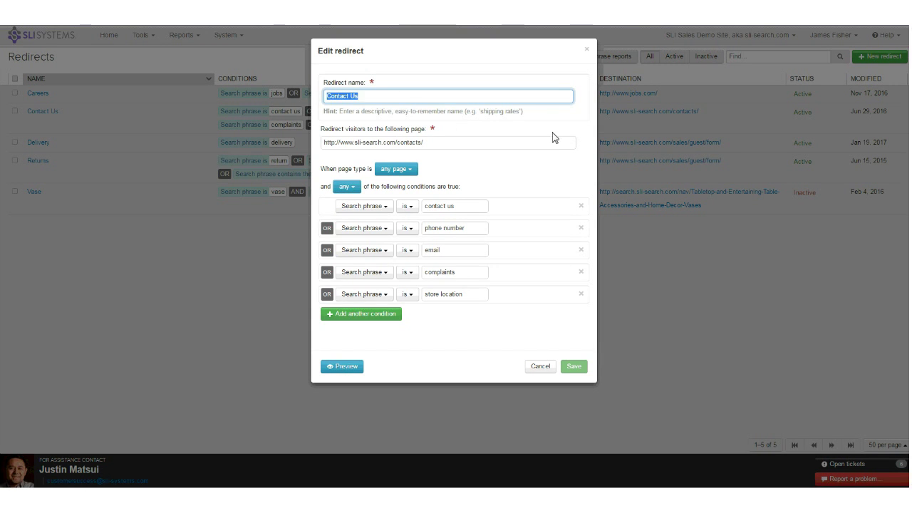
{"action": "left_click", "coordinate": [547, 169]}
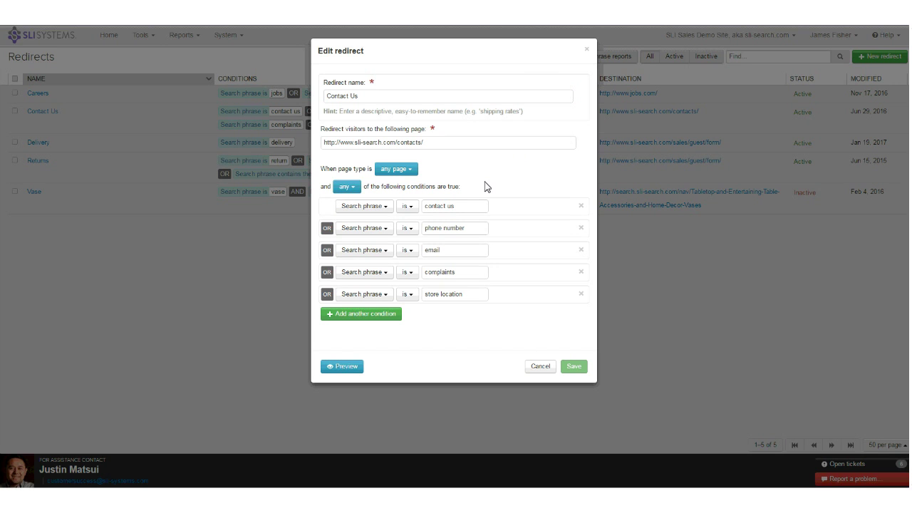
{"action": "left_click", "coordinate": [438, 146]}
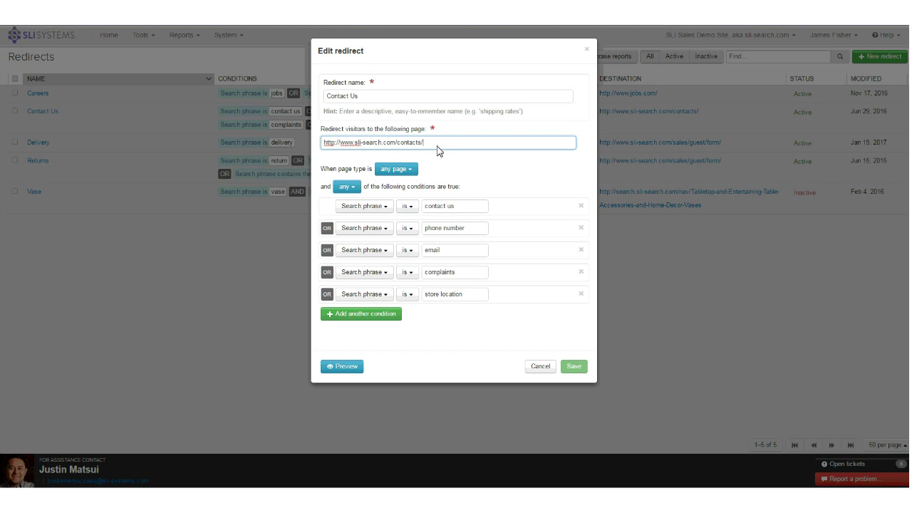
{"action": "left_click_drag", "start_coordinate": [438, 151], "coordinate": [301, 154]}
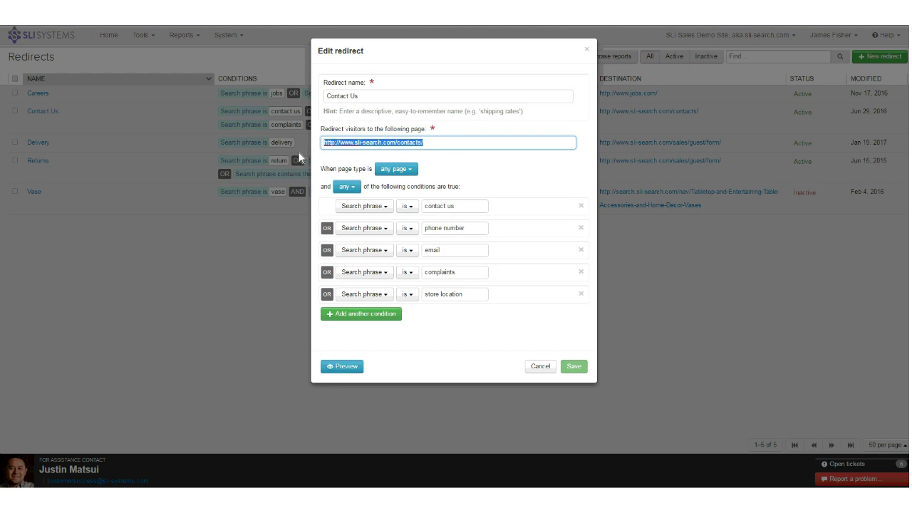
{"action": "left_click", "coordinate": [459, 173]}
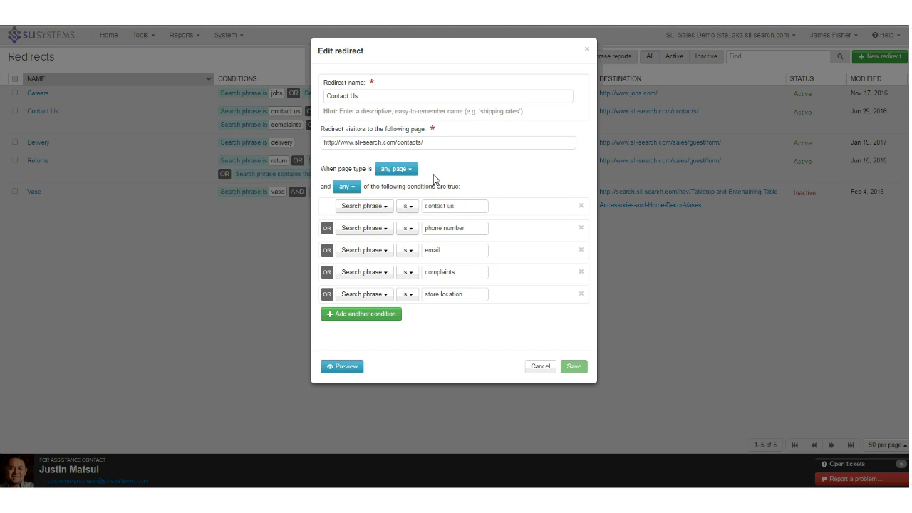
Try requiring all conditions of the Contact Us redirect to be true, set it back to any, and save the redirect.
{"action": "left_click", "coordinate": [411, 169]}
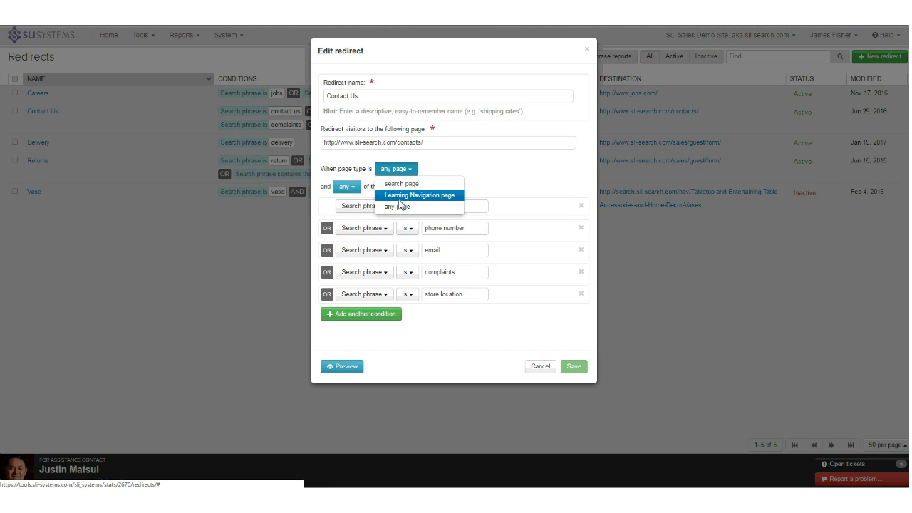
{"action": "left_click", "coordinate": [536, 181]}
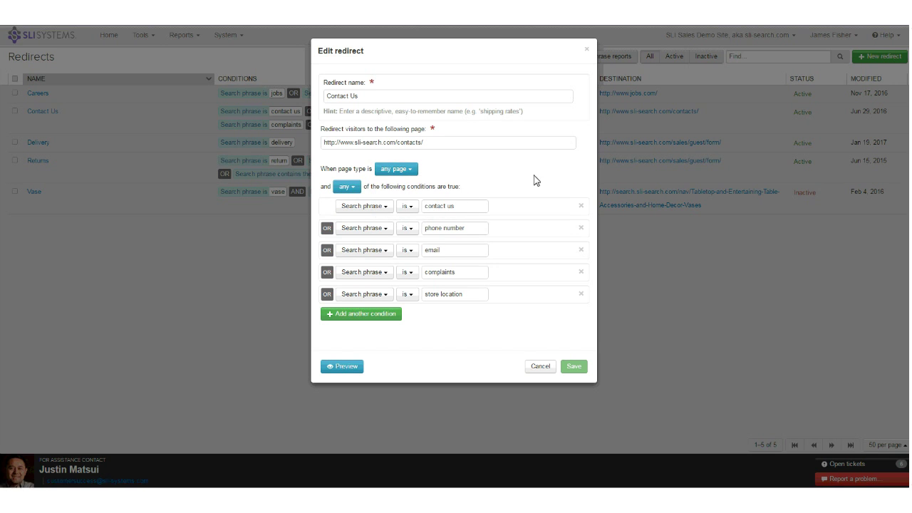
{"action": "left_click", "coordinate": [348, 188]}
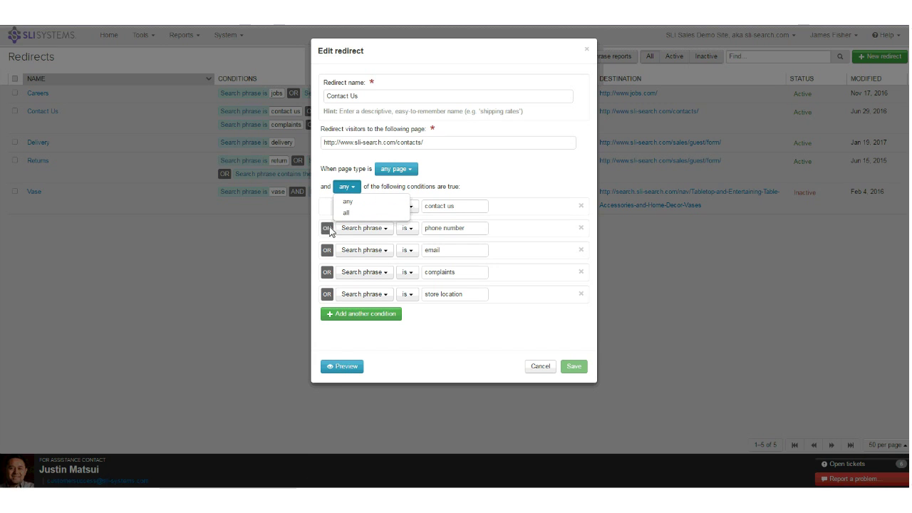
{"action": "left_click", "coordinate": [347, 213]}
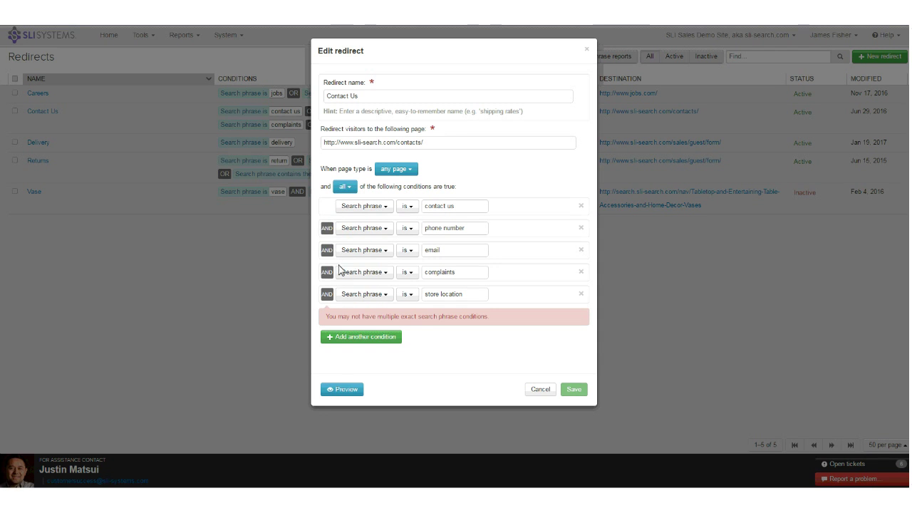
{"action": "left_click", "coordinate": [344, 188]}
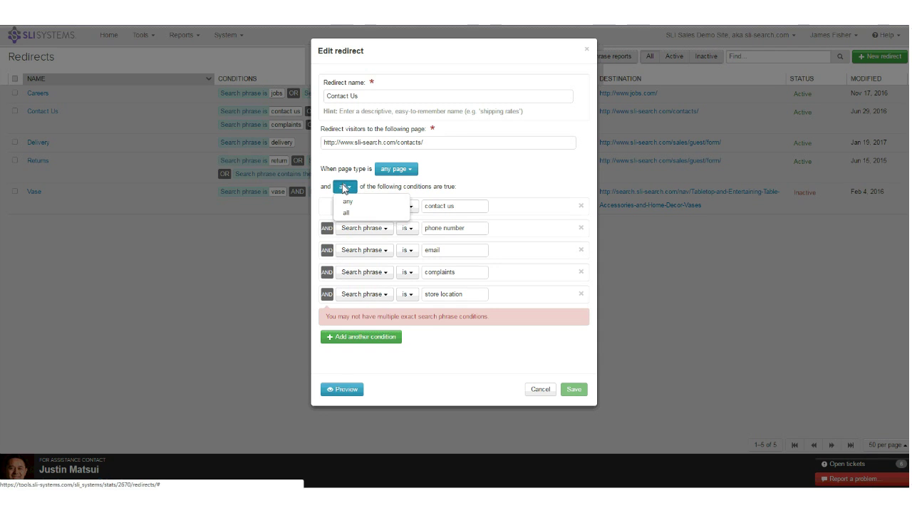
{"action": "left_click", "coordinate": [346, 199]}
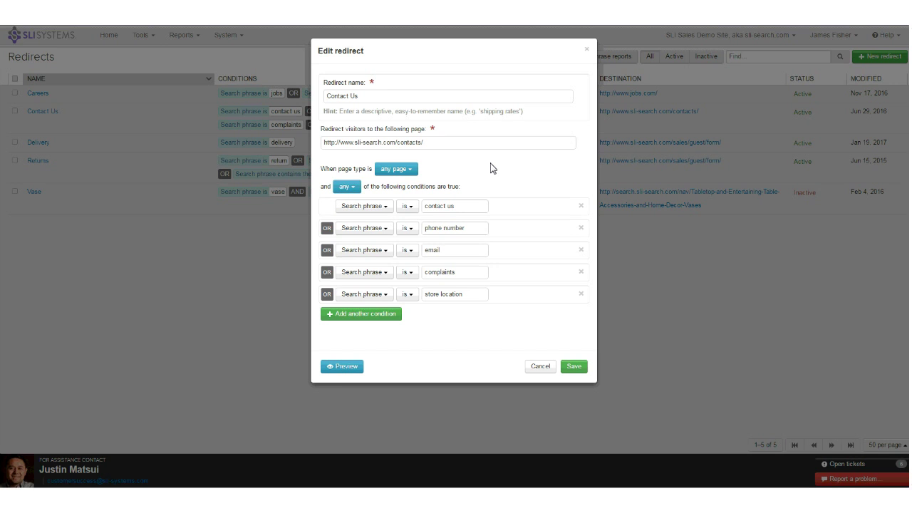
{"action": "left_click", "coordinate": [570, 366]}
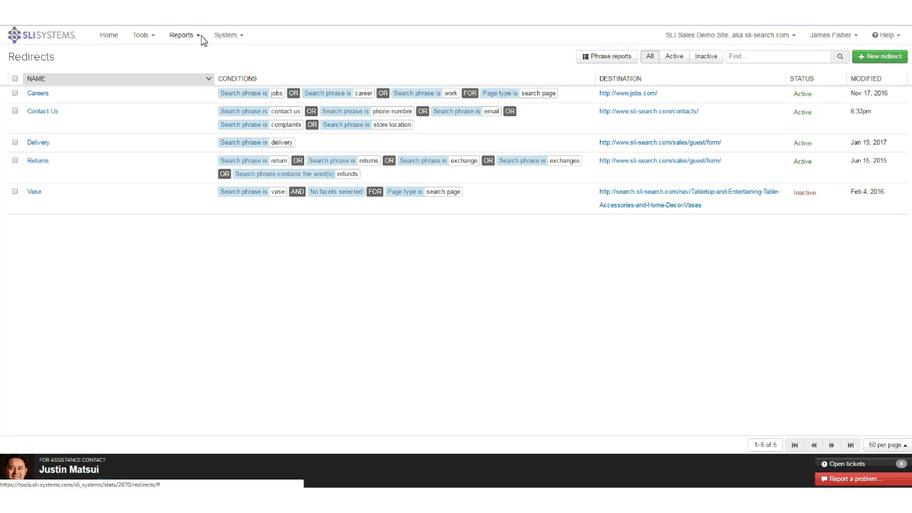
Go to the Banners tool and dismiss its introduction.
{"action": "left_click", "coordinate": [146, 37]}
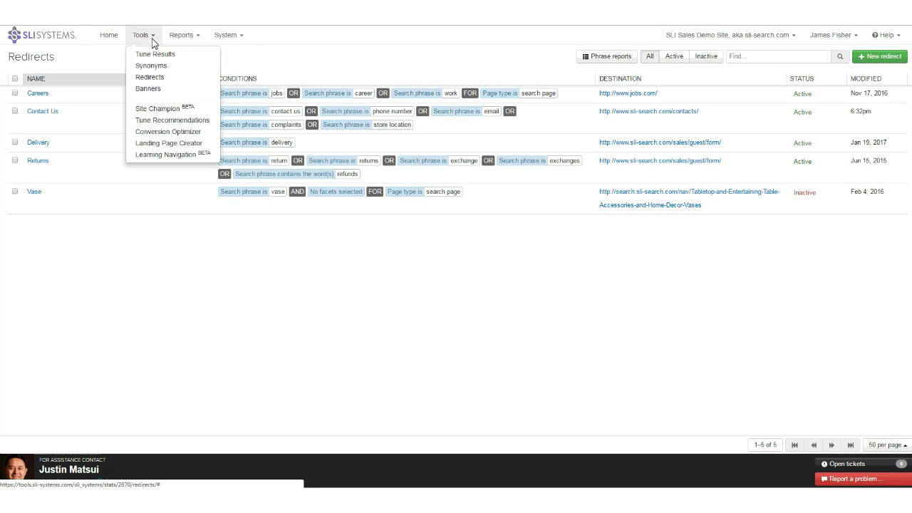
{"action": "left_click", "coordinate": [148, 88]}
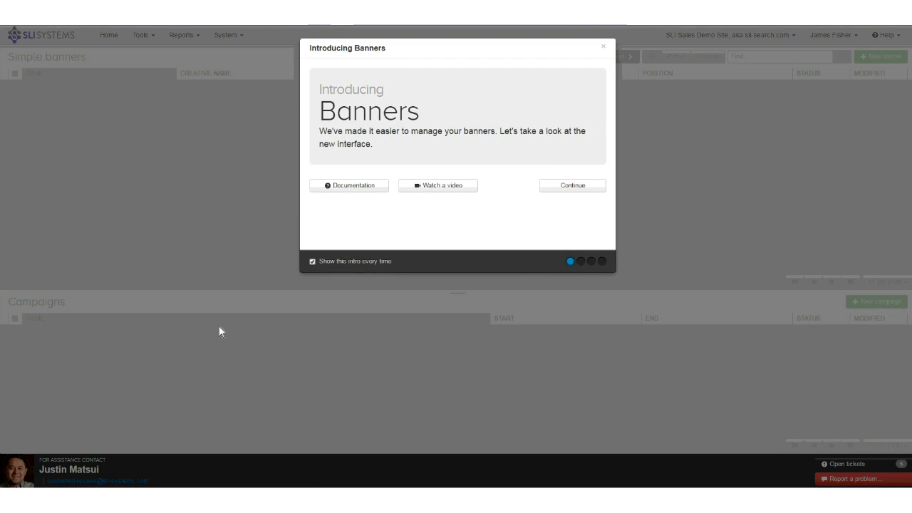
{"action": "left_click", "coordinate": [219, 331]}
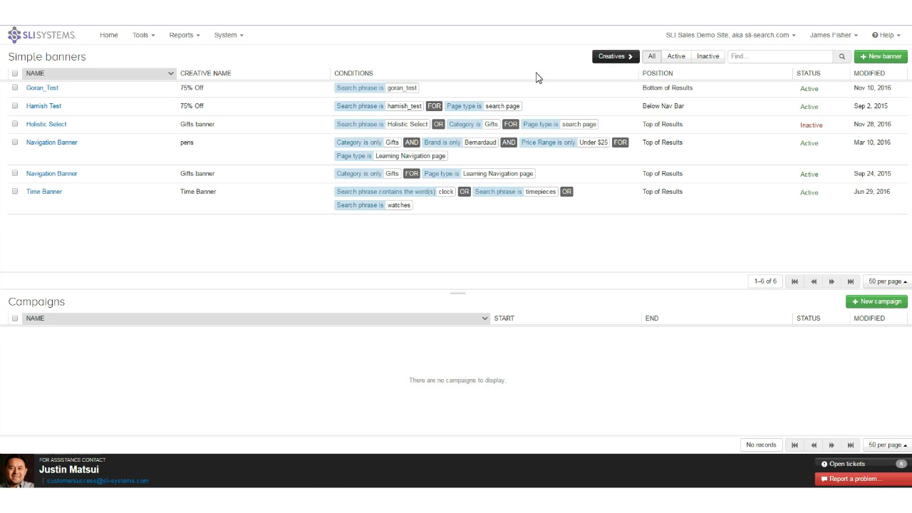
Go to the banner creatives list, and view the bike offer creative and close it without changes.
{"action": "left_click", "coordinate": [612, 56]}
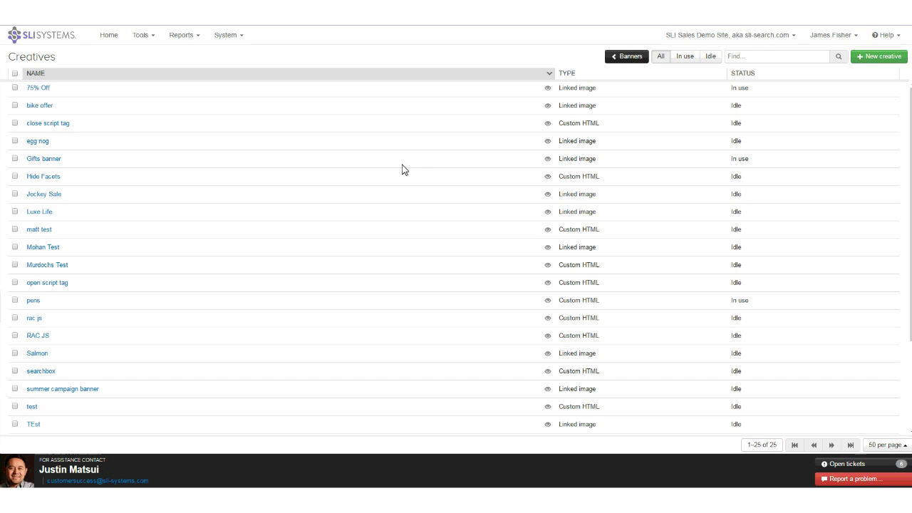
{"action": "left_click", "coordinate": [39, 106]}
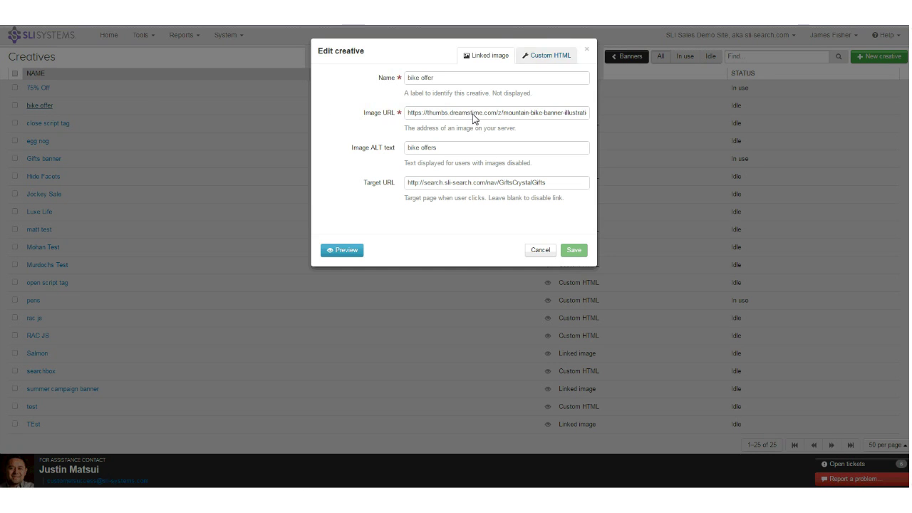
{"action": "left_click", "coordinate": [587, 49]}
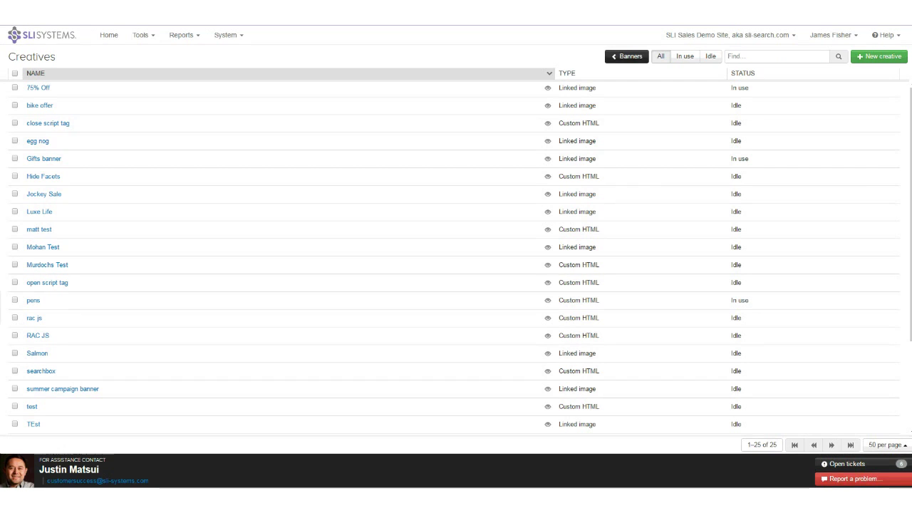
Search Google for thompson morgan in a new browser tab and open the Thompson & Morgan site.
{"action": "key", "text": "ctrl+t"}
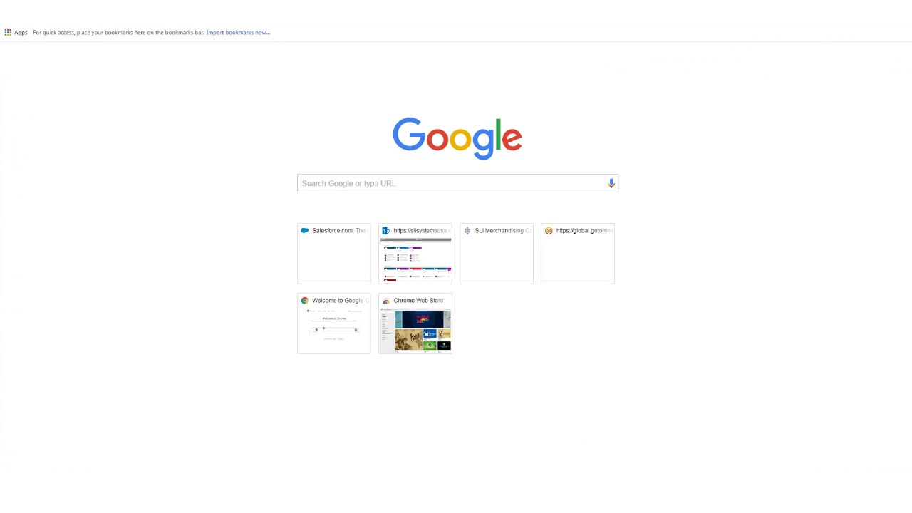
{"action": "type", "text": "th"}
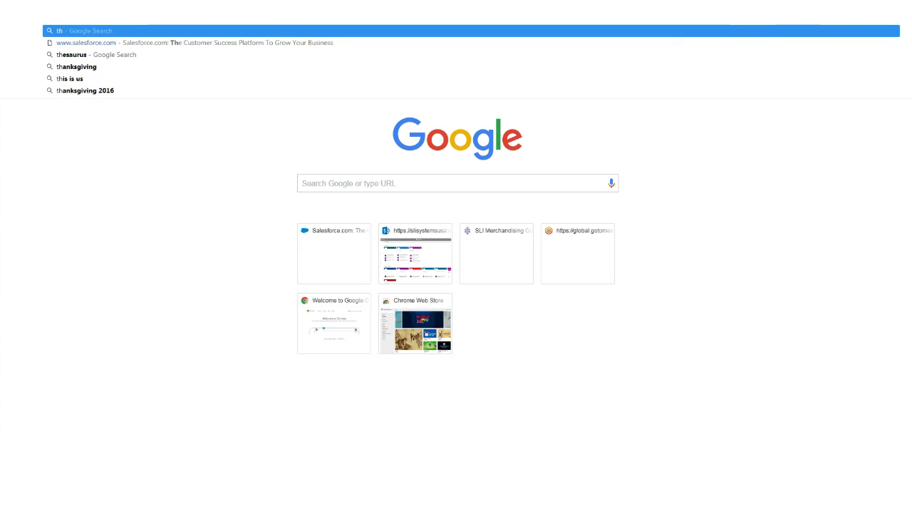
{"action": "type", "text": "ompson morgan"}
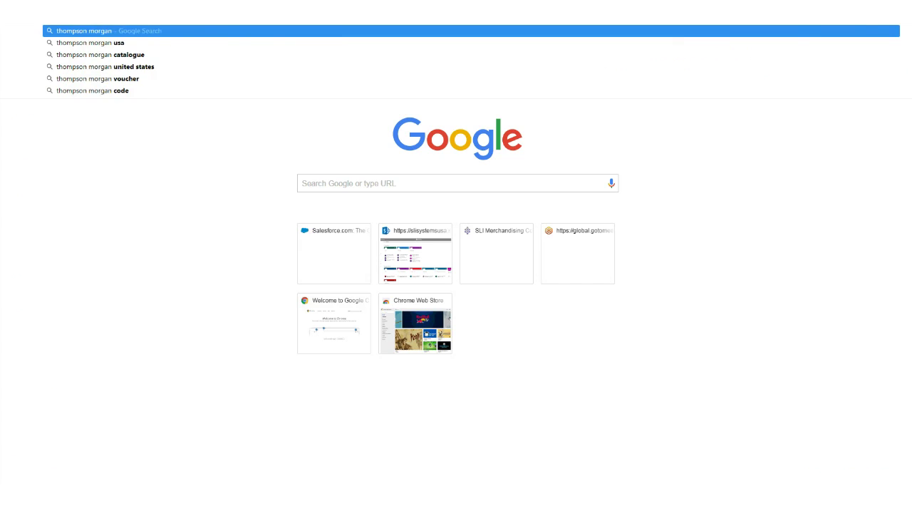
{"action": "key", "text": "Return"}
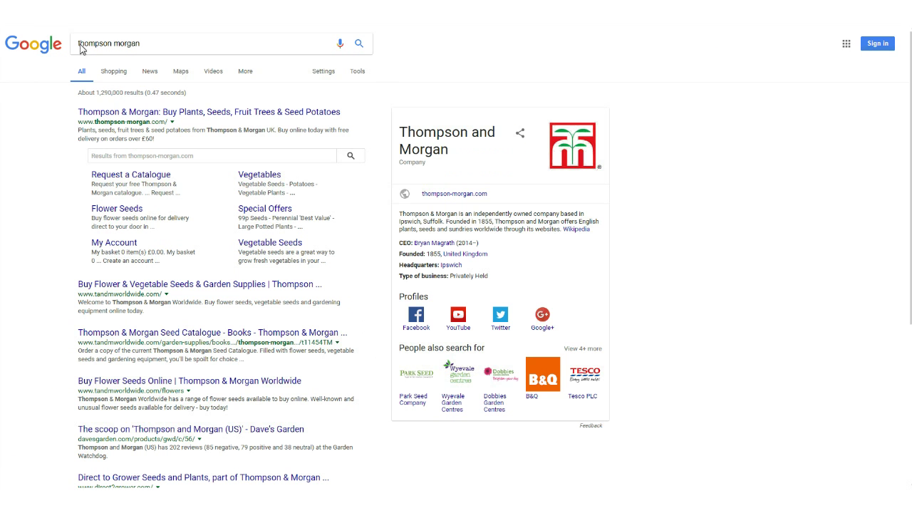
{"action": "left_click", "coordinate": [182, 114]}
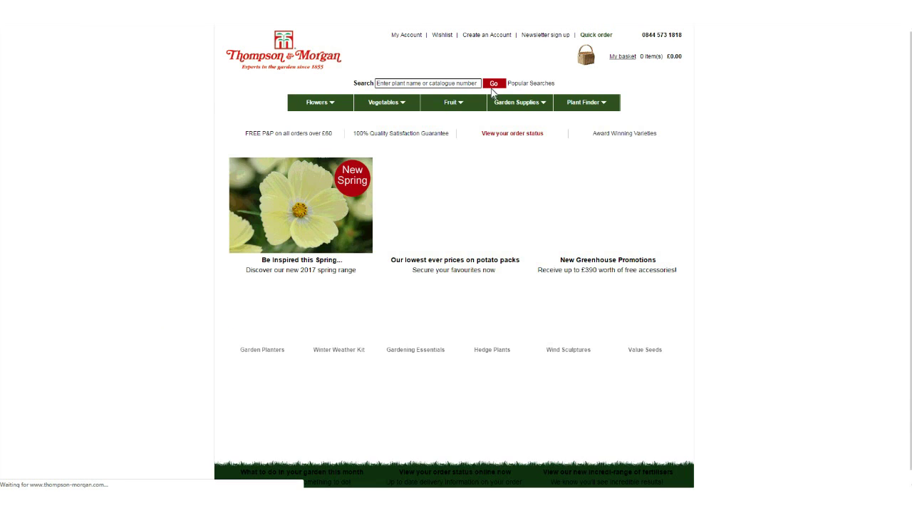
Search the Thompson & Morgan site for garlic and open the growing guide from the advice banner.
{"action": "left_click", "coordinate": [443, 84]}
{"action": "type", "text": "gard"}
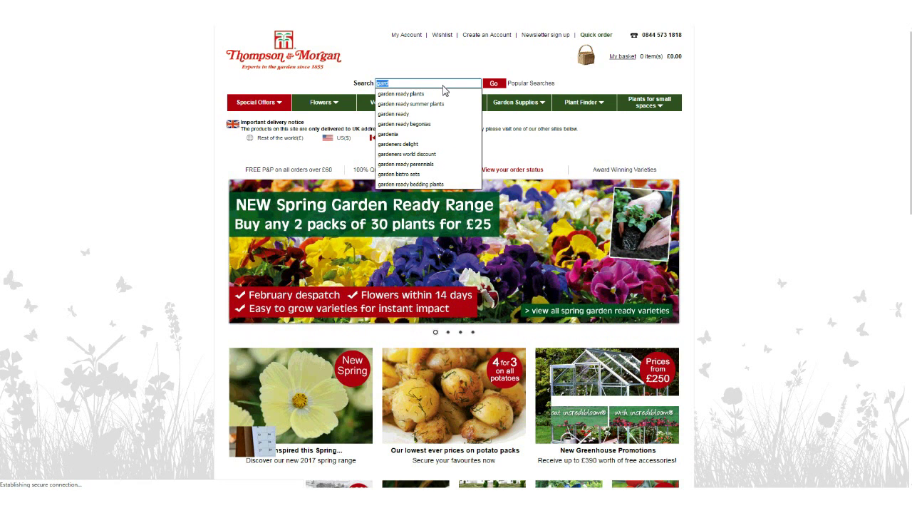
{"action": "type", "text": "garlic"}
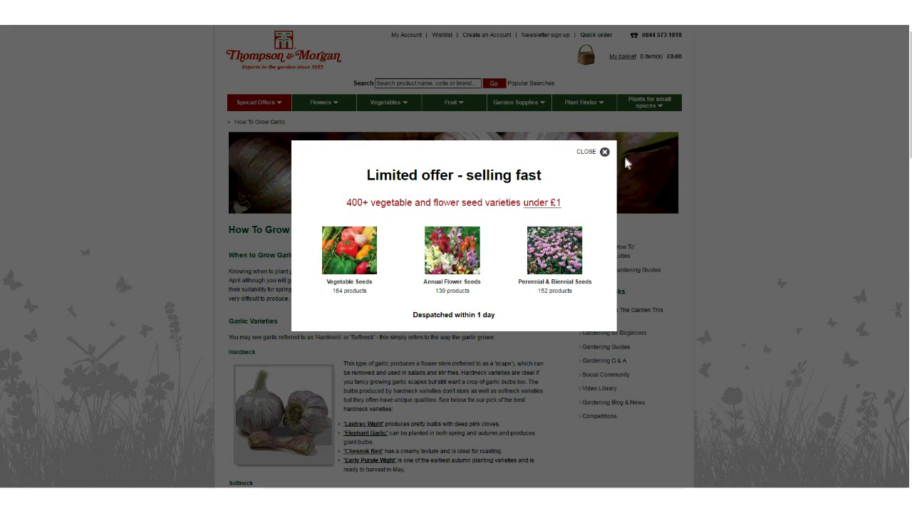
Dismiss the limited offer pop-up and look through the How To Grow Garlic guide.
{"action": "left_click", "coordinate": [603, 152]}
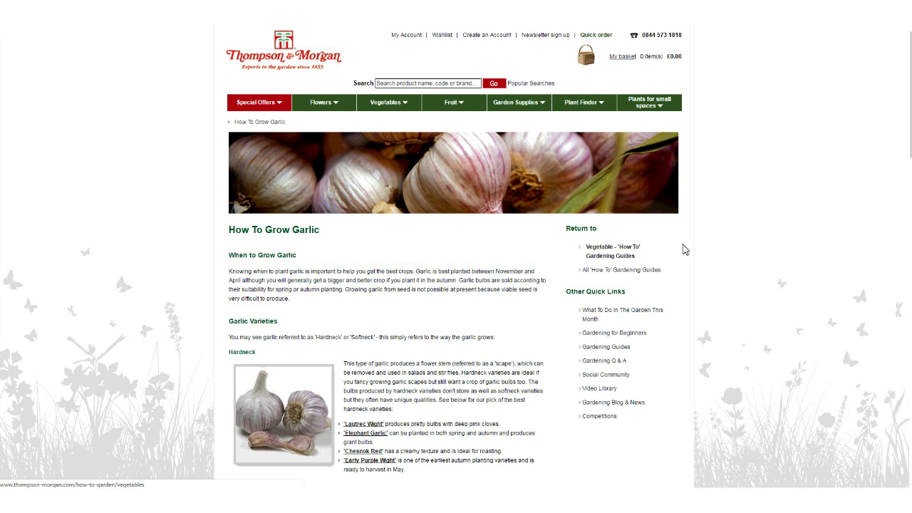
{"action": "scroll", "coordinate": [774, 292], "scroll_direction": "down", "scroll_amount": 3}
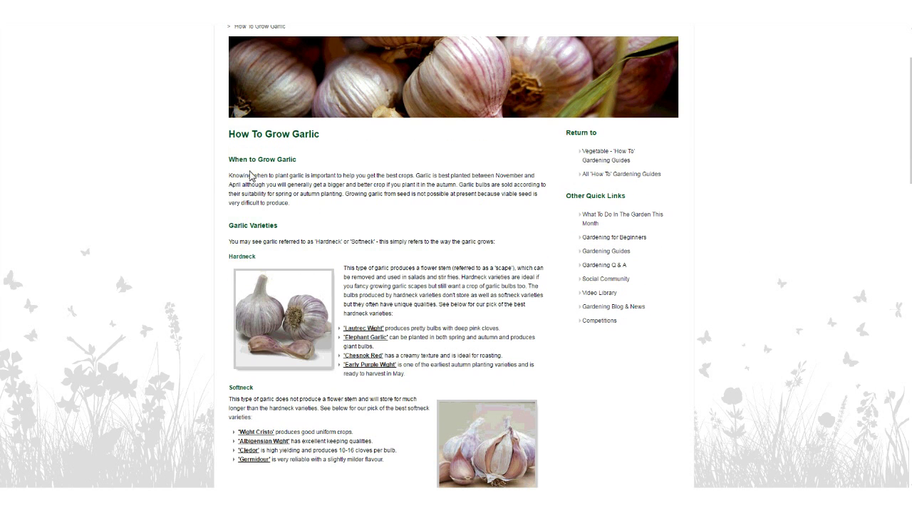
{"action": "scroll", "coordinate": [392, 285], "scroll_direction": "down", "scroll_amount": 1}
{"action": "scroll", "coordinate": [394, 292], "scroll_direction": "down", "scroll_amount": 4}
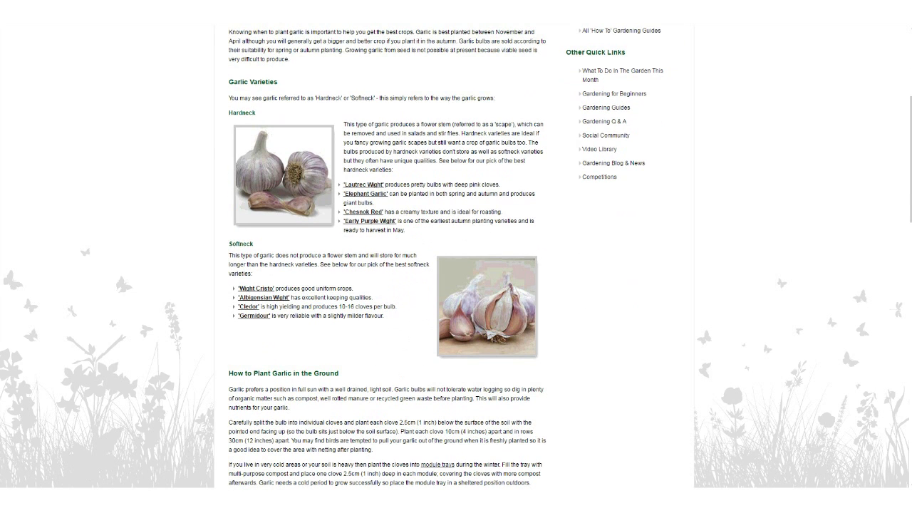
Return to the garlic search results and open the growing-advice banner's image in a new tab.
{"action": "key", "text": "alt+Left"}
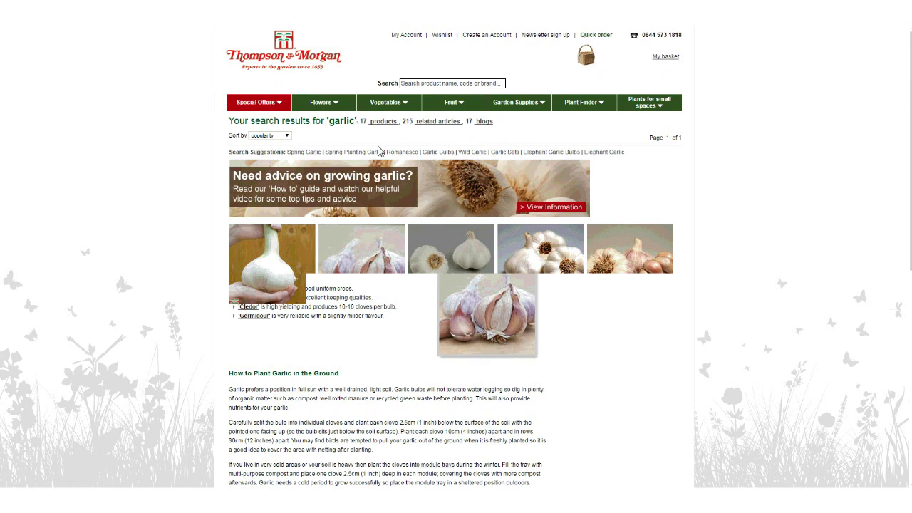
{"action": "right_click", "coordinate": [431, 189]}
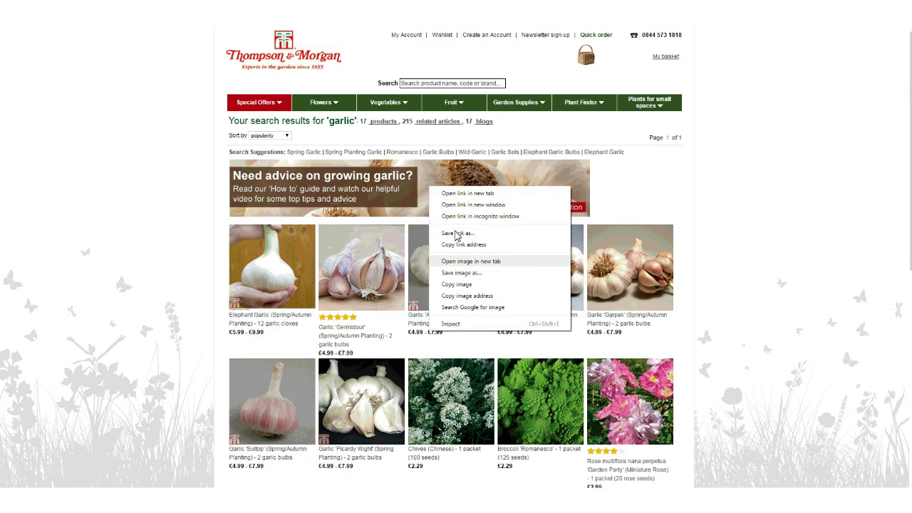
{"action": "left_click", "coordinate": [470, 261]}
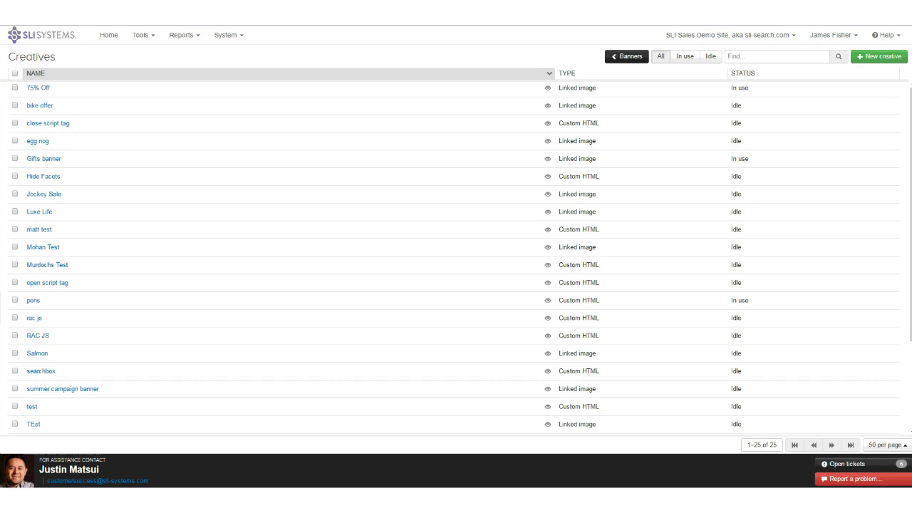
{"action": "left_click", "coordinate": [874, 62]}
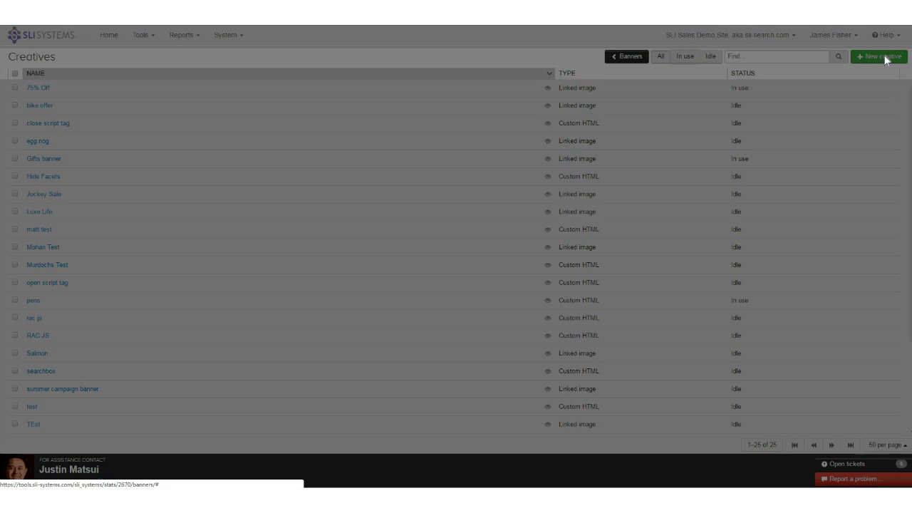
{"action": "left_click", "coordinate": [448, 80]}
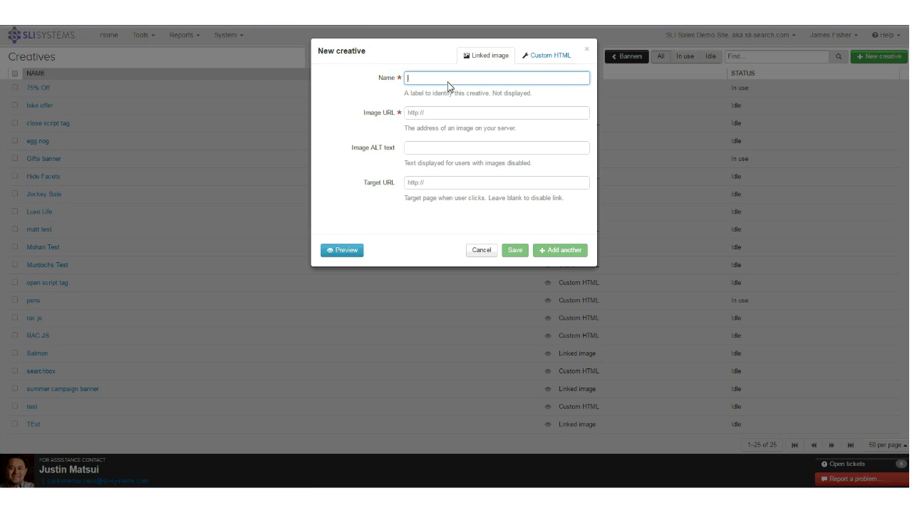
{"action": "type", "text": "Garlic"}
{"action": "key", "text": "Tab"}
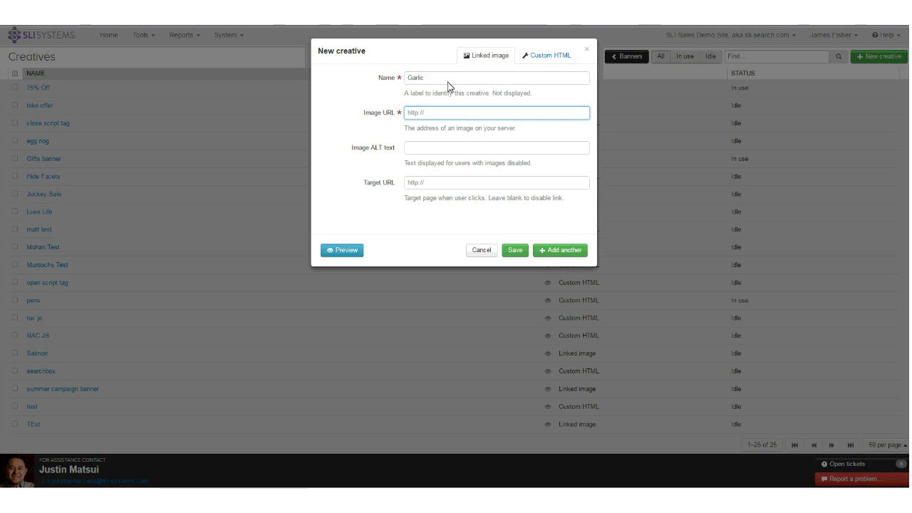
{"action": "type", "text": "mpson-morgan.com/static-images/tandm/sli/garlic-banner-sli.jpg"}
{"action": "mouse_move", "coordinate": [484, 113]}
{"action": "left_mouse_down"}
{"action": "mouse_move", "coordinate": [349, 136]}
{"action": "mouse_move", "coordinate": [472, 110]}
{"action": "left_mouse_up"}
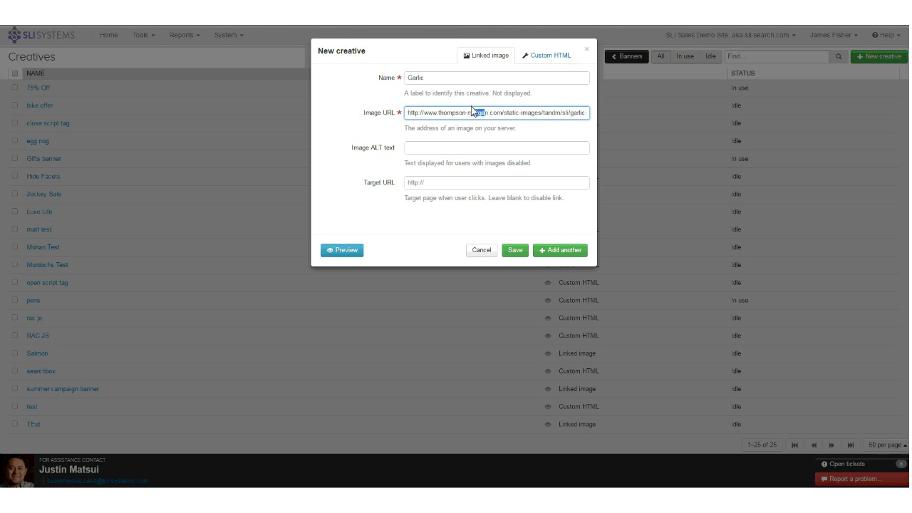
Check the Garlic creative's Custom HTML version, return to the linked image form, and save it with ALT text and target URL blank.
{"action": "left_click", "coordinate": [440, 151]}
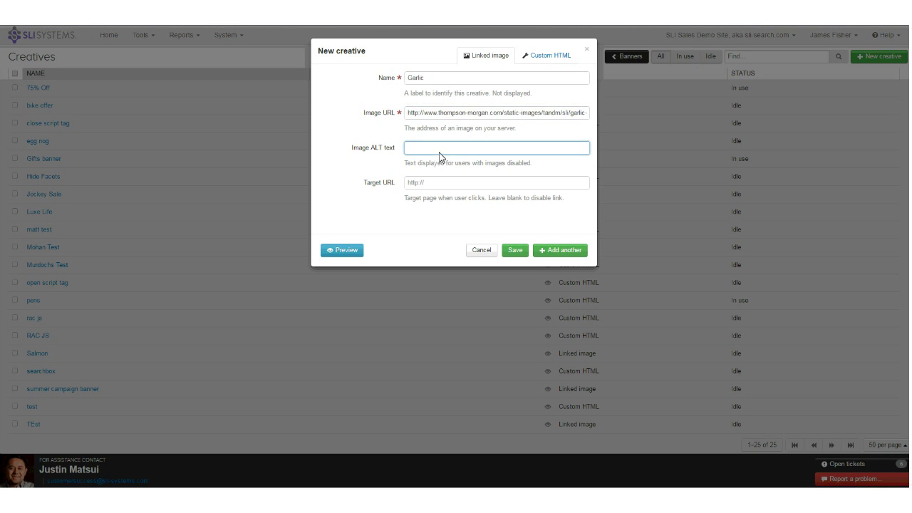
{"action": "left_click", "coordinate": [434, 187]}
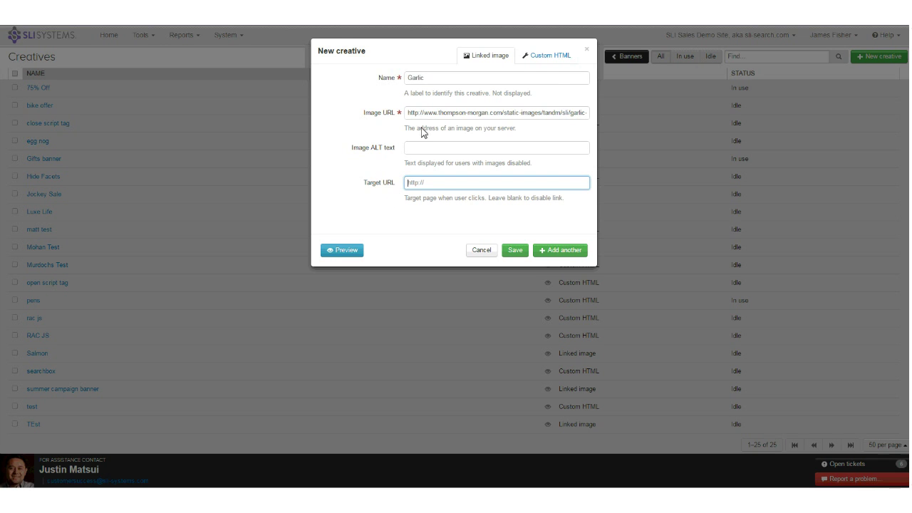
{"action": "left_click", "coordinate": [553, 60]}
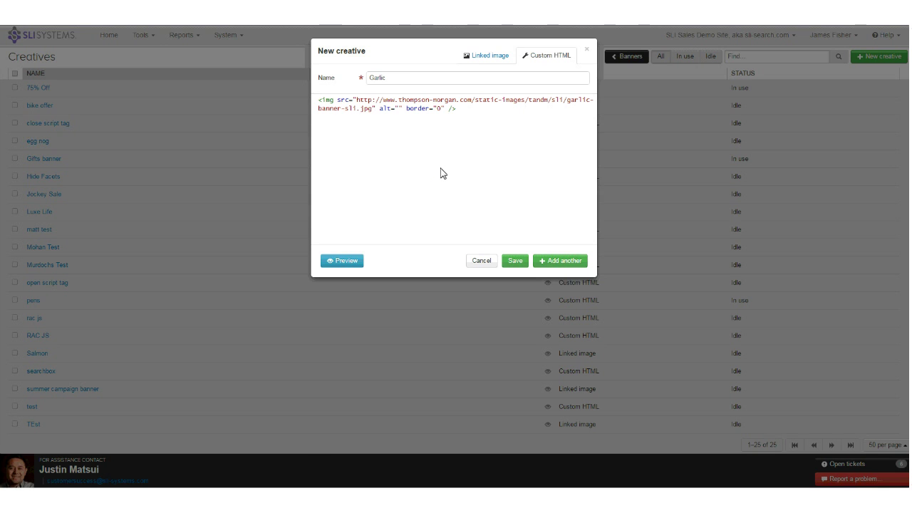
{"action": "left_click", "coordinate": [500, 59]}
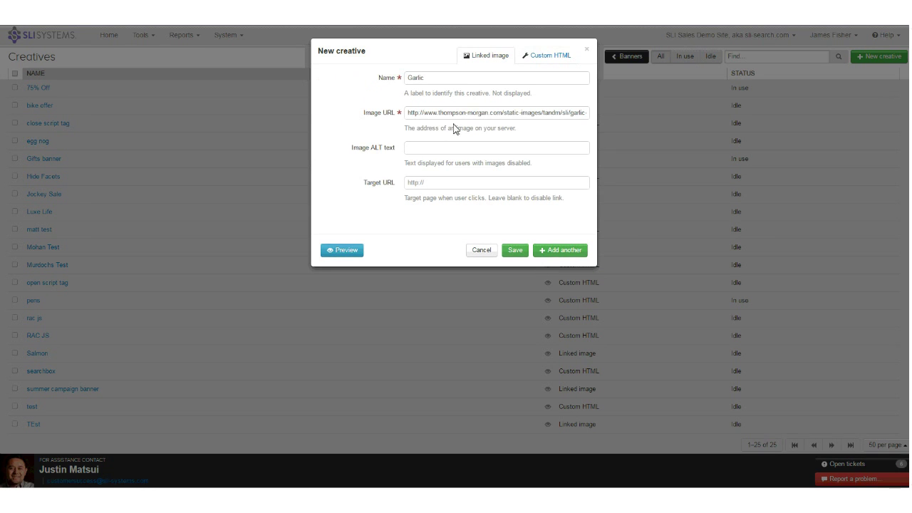
{"action": "left_click", "coordinate": [515, 251]}
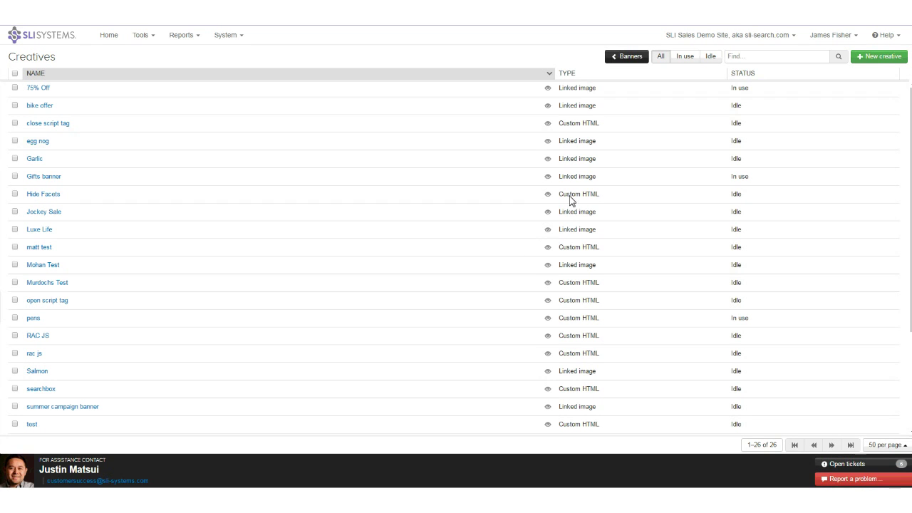
Search the creatives list for "garli" and return to the banners overview.
{"action": "left_click", "coordinate": [746, 63]}
{"action": "type", "text": "garli"}
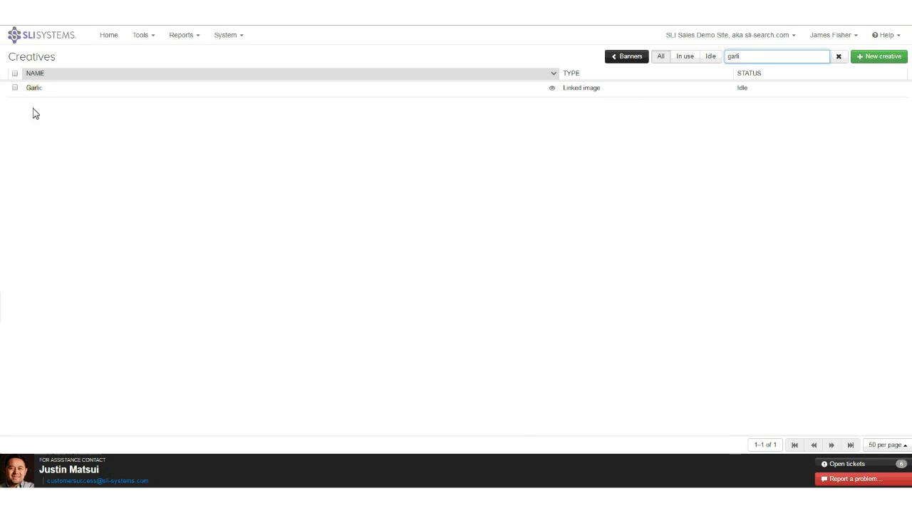
{"action": "left_click", "coordinate": [619, 60]}
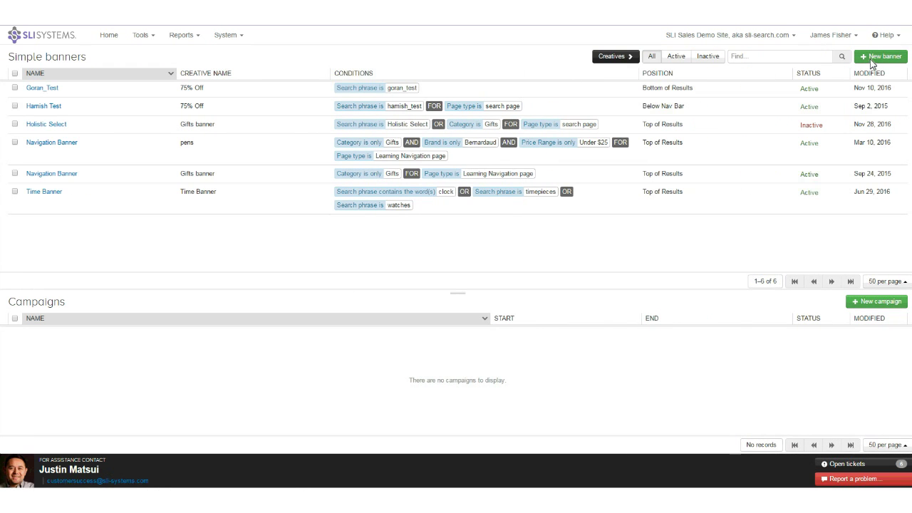
Start a new banner named Garlic Banner.
{"action": "left_click", "coordinate": [872, 60]}
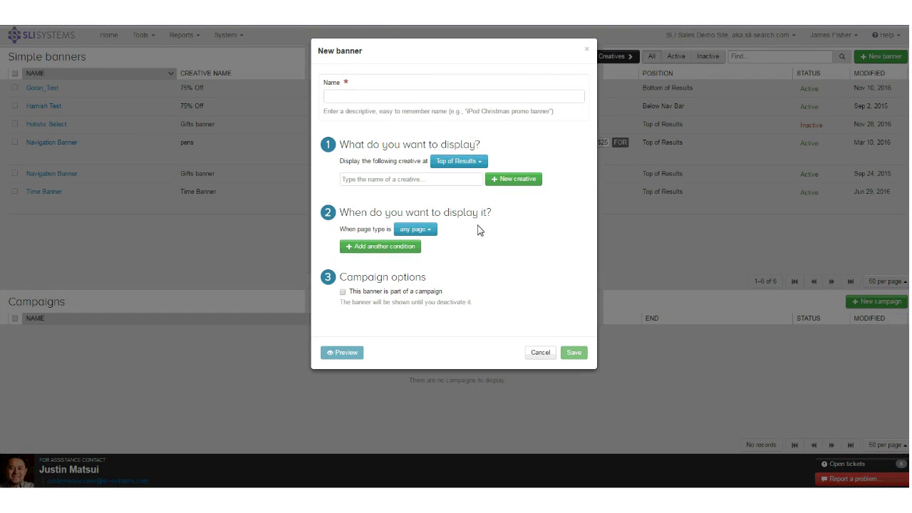
{"action": "left_click", "coordinate": [368, 99]}
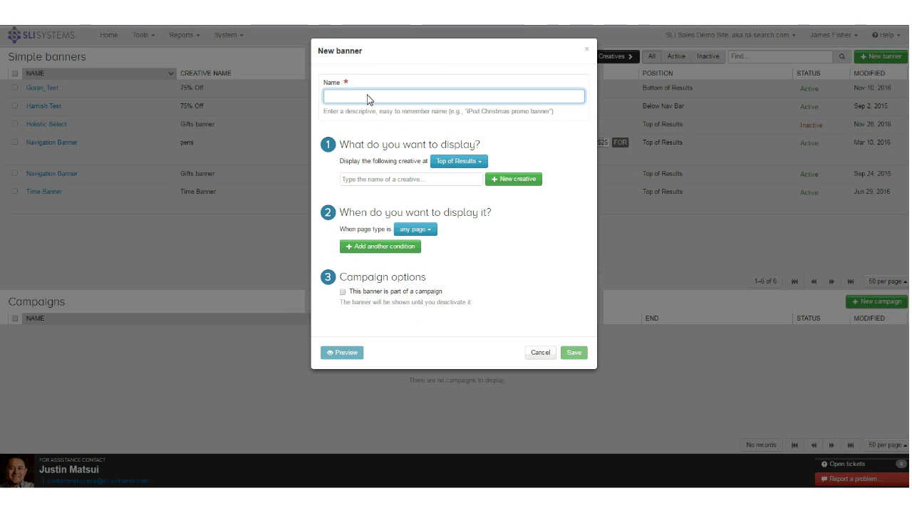
{"action": "type", "text": "Garlix"}
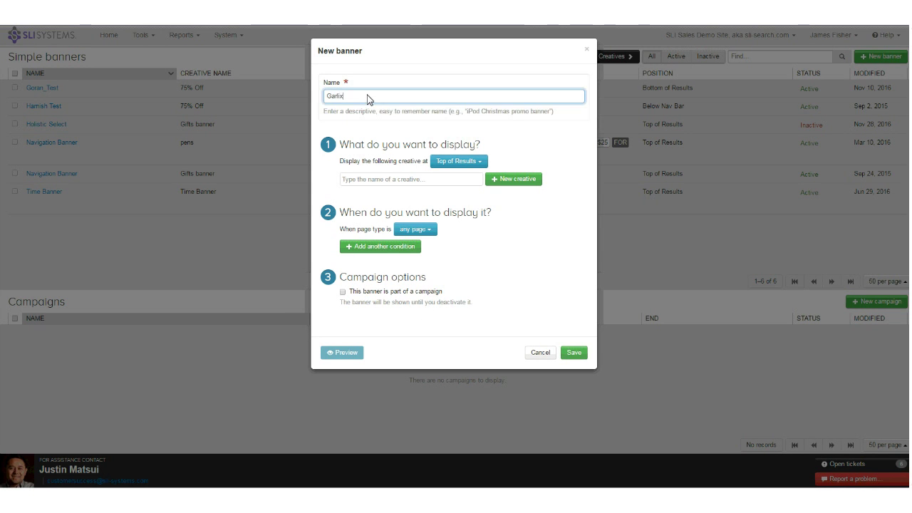
{"action": "key", "text": "BackSpace"}
{"action": "type", "text": "c"}
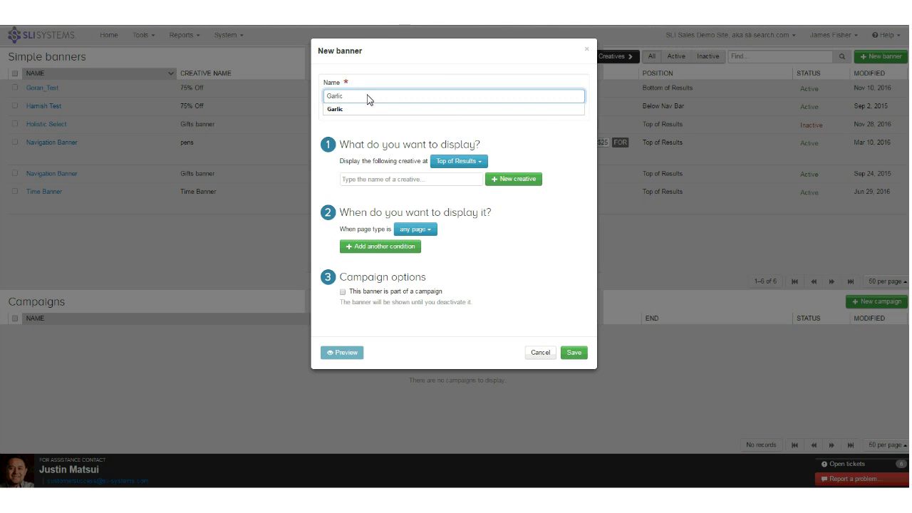
{"action": "type", "text": " Banner"}
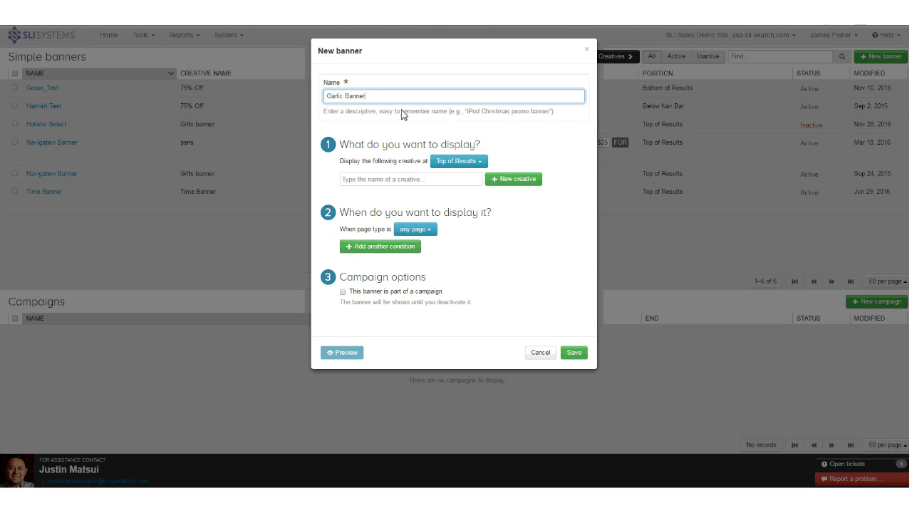
{"action": "left_click", "coordinate": [531, 146]}
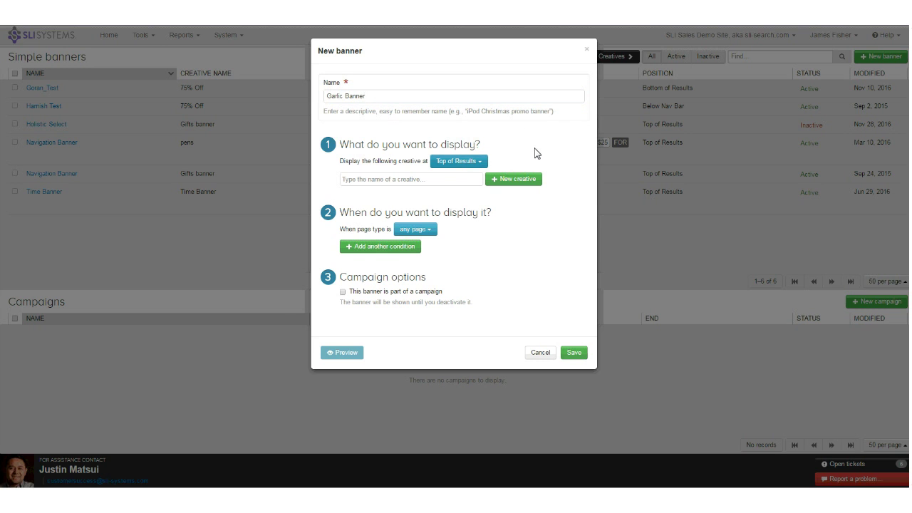
Set the banner to display the existing Garlic creative at Top of Results, checking the new creative form without saving it.
{"action": "left_click", "coordinate": [457, 163]}
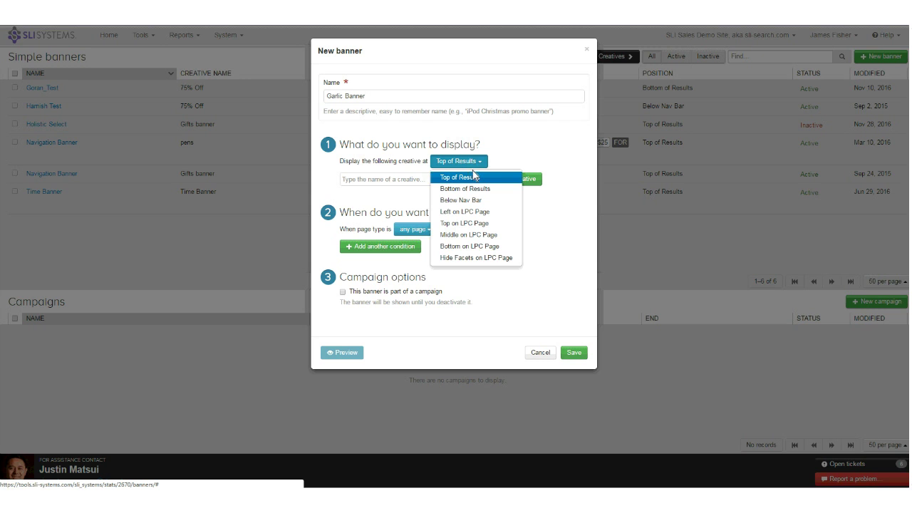
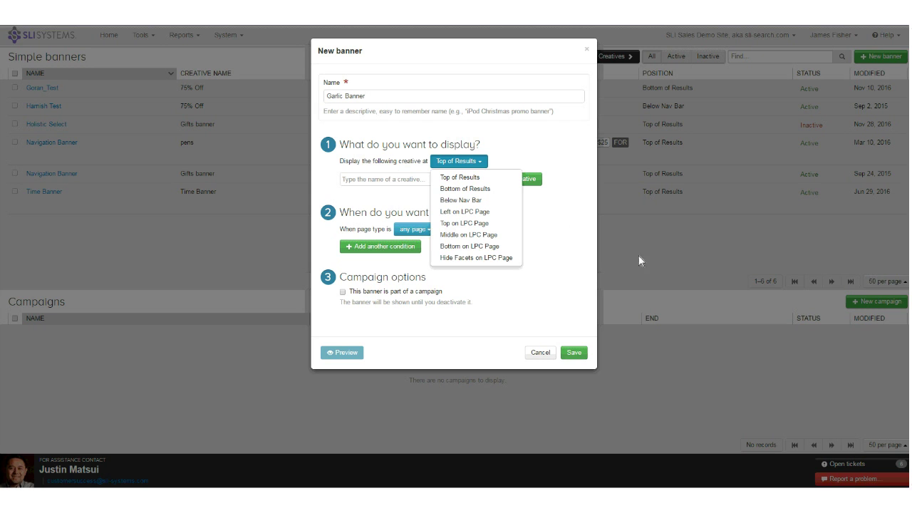
{"action": "key", "text": "Down"}
{"action": "left_click", "coordinate": [474, 178]}
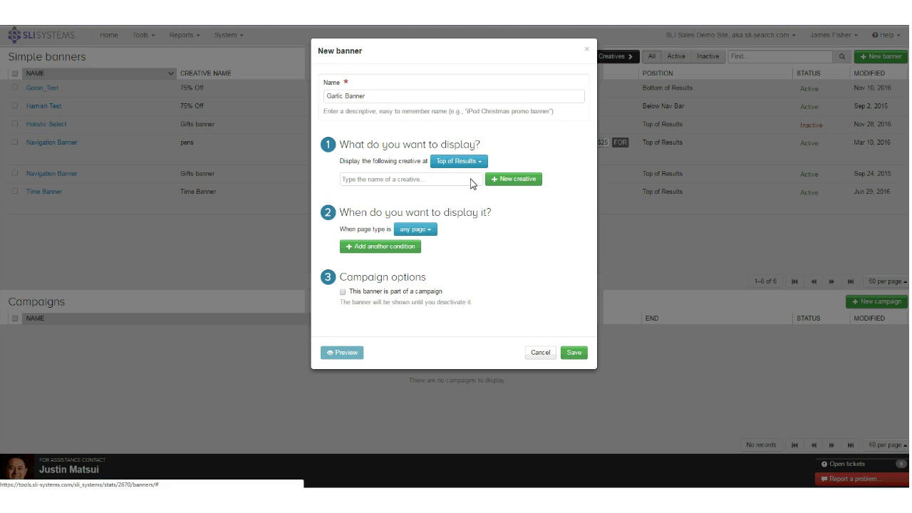
{"action": "left_click", "coordinate": [518, 183]}
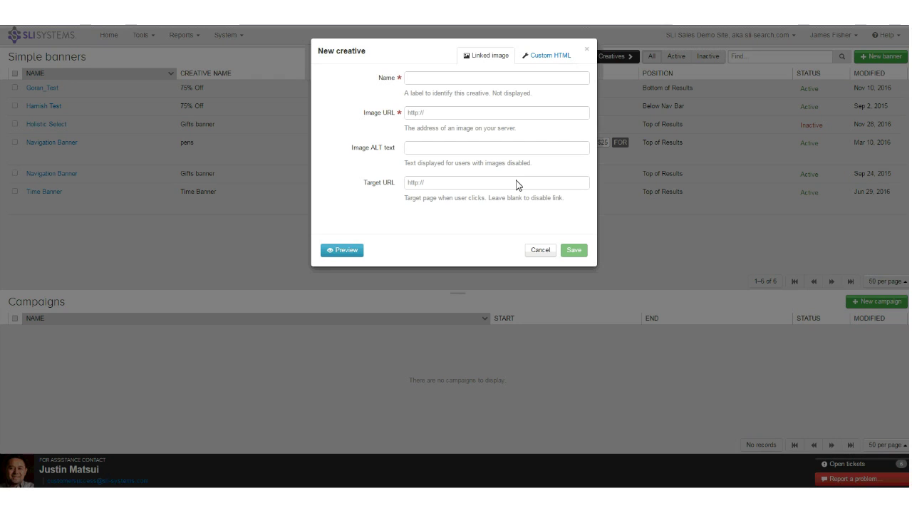
{"action": "left_click", "coordinate": [540, 250]}
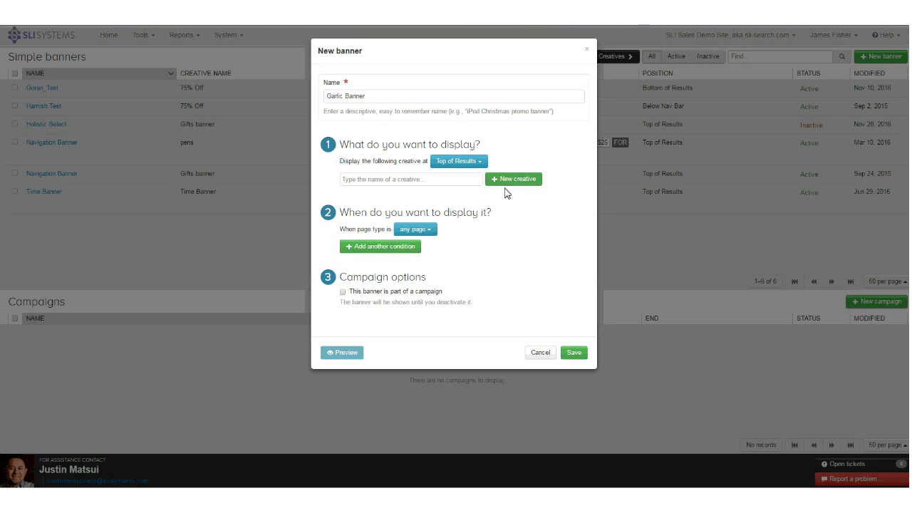
{"action": "left_click", "coordinate": [455, 185]}
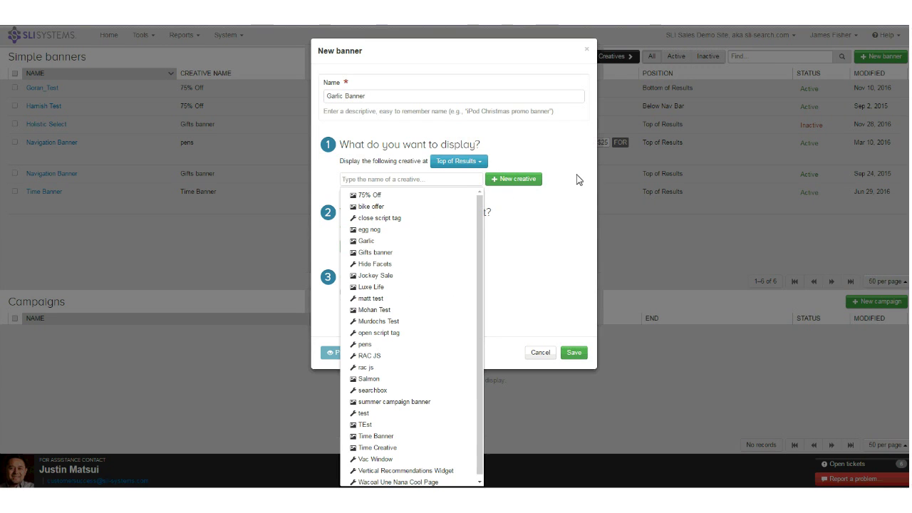
{"action": "type", "text": "gar"}
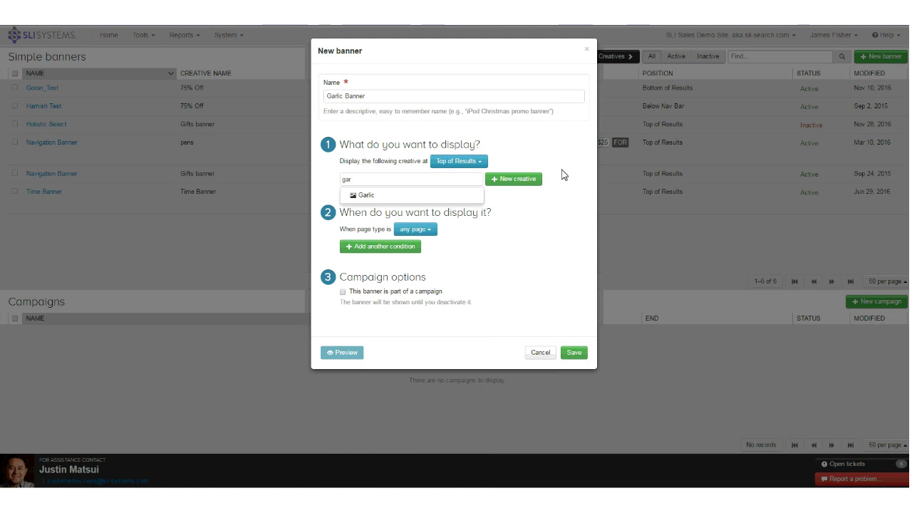
{"action": "mouse_move", "coordinate": [389, 204]}
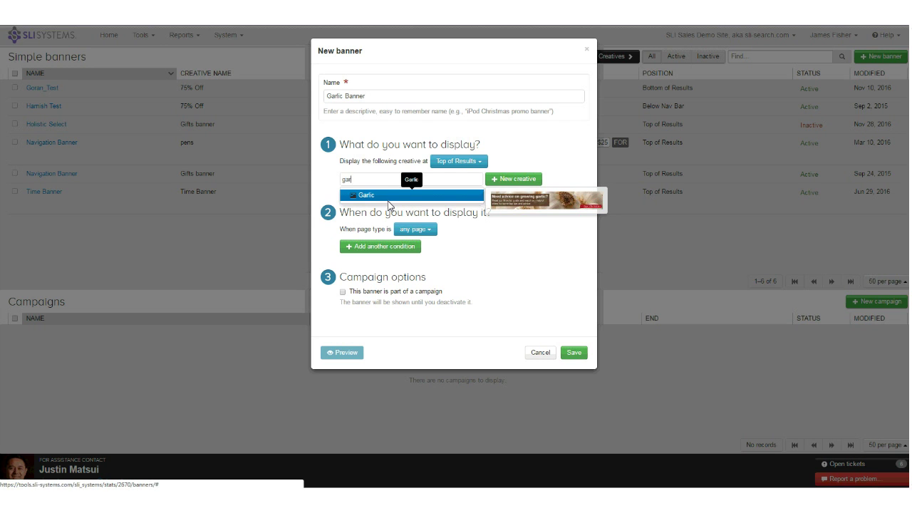
{"action": "left_click", "coordinate": [390, 205]}
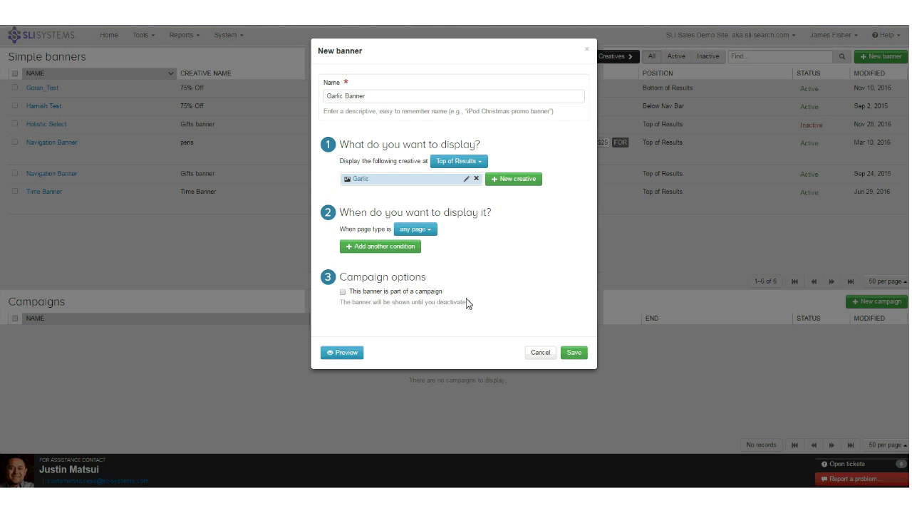
Add a display condition so the banner shows when the search phrase contains the word(s) garlic.
{"action": "left_click", "coordinate": [391, 255]}
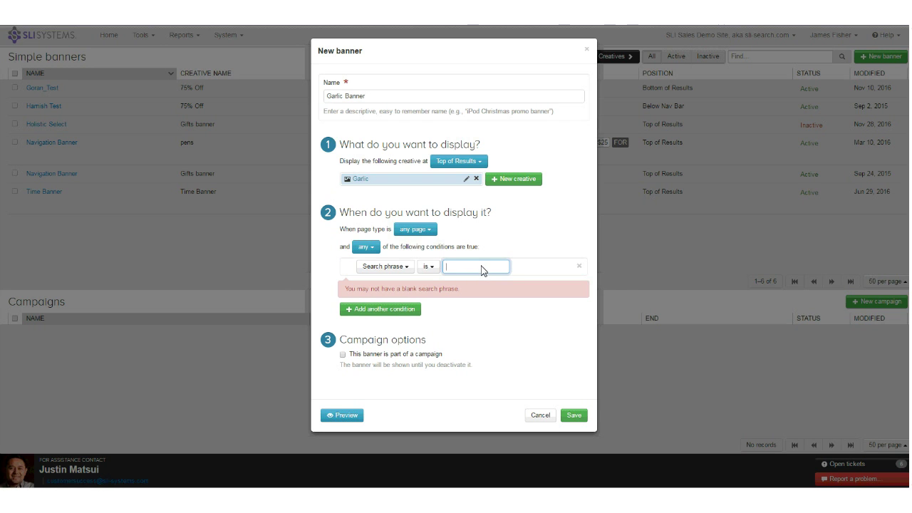
{"action": "type", "text": "garlic"}
{"action": "key", "text": "BackSpace"}
{"action": "type", "text": "c"}
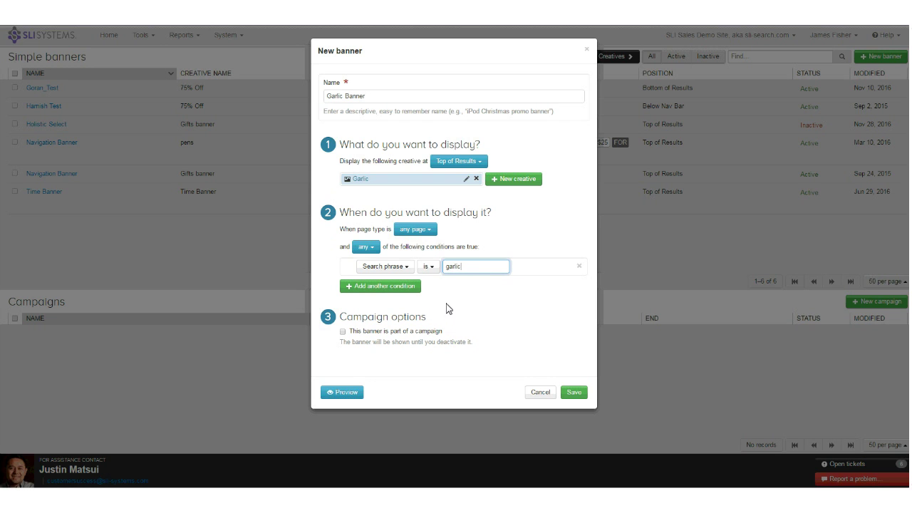
{"action": "left_click", "coordinate": [430, 269]}
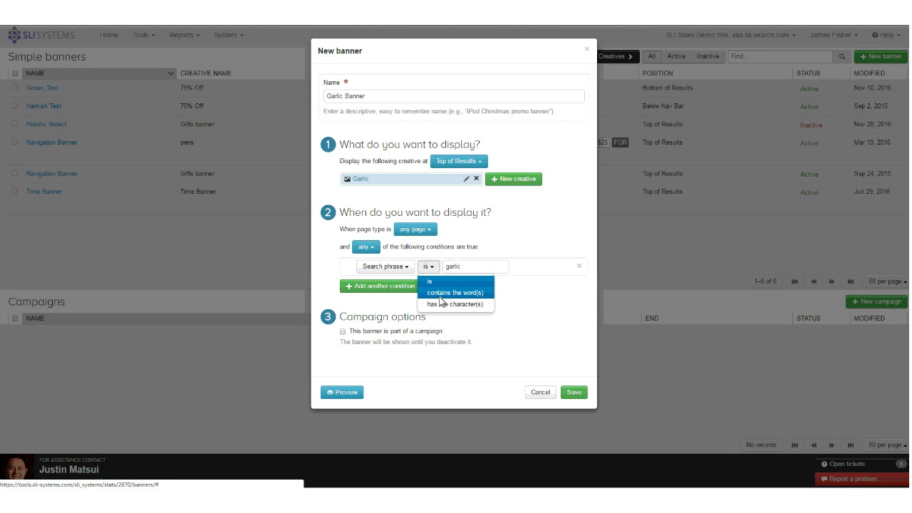
{"action": "left_click", "coordinate": [440, 295]}
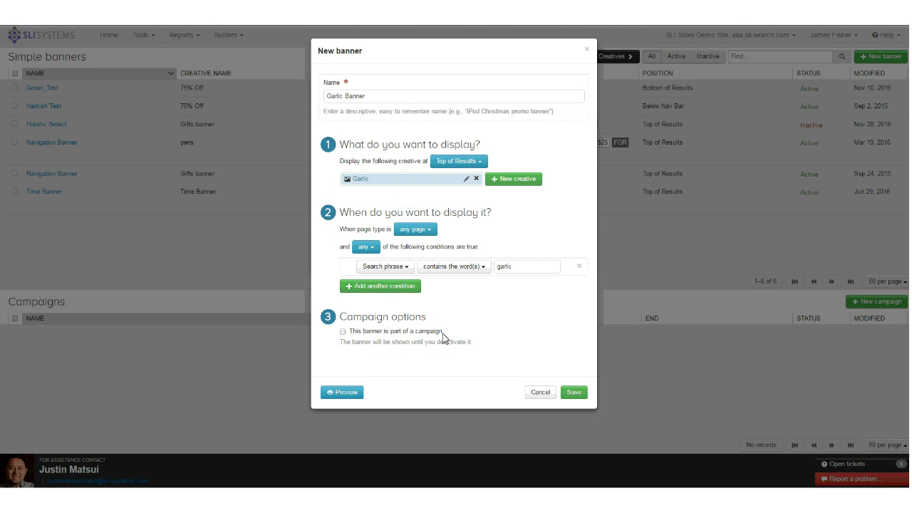
Make the banner part of a campaign and start a new campaign named Spring Garlic.
{"action": "left_click", "coordinate": [344, 333]}
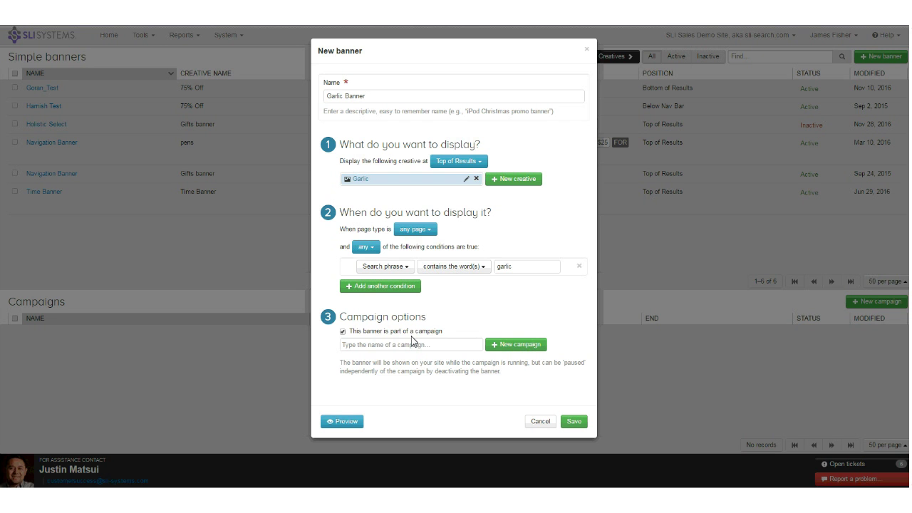
{"action": "left_click", "coordinate": [502, 348]}
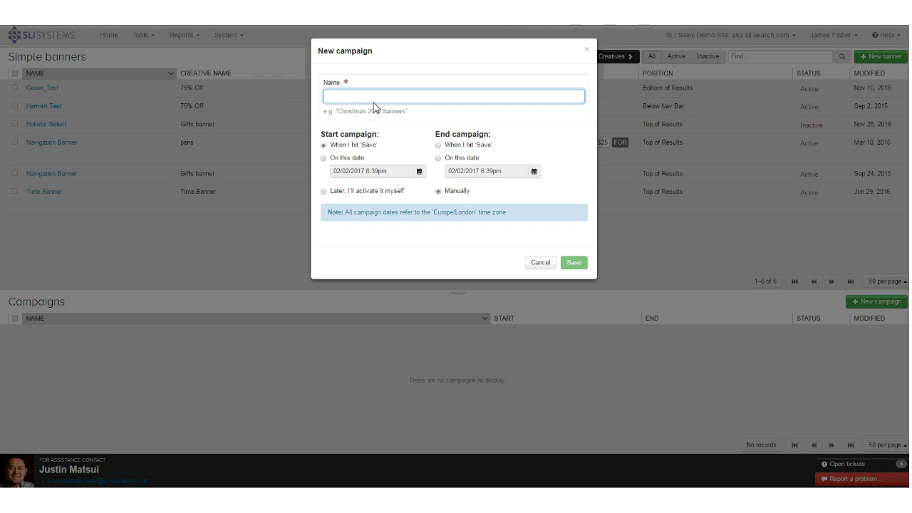
{"action": "type", "text": "T"}
{"action": "key", "text": "BackSpace"}
{"action": "type", "text": "Spring Garlic"}
{"action": "key", "text": "BackSpace"}
{"action": "key", "text": "BackSpace"}
{"action": "type", "text": "c"}
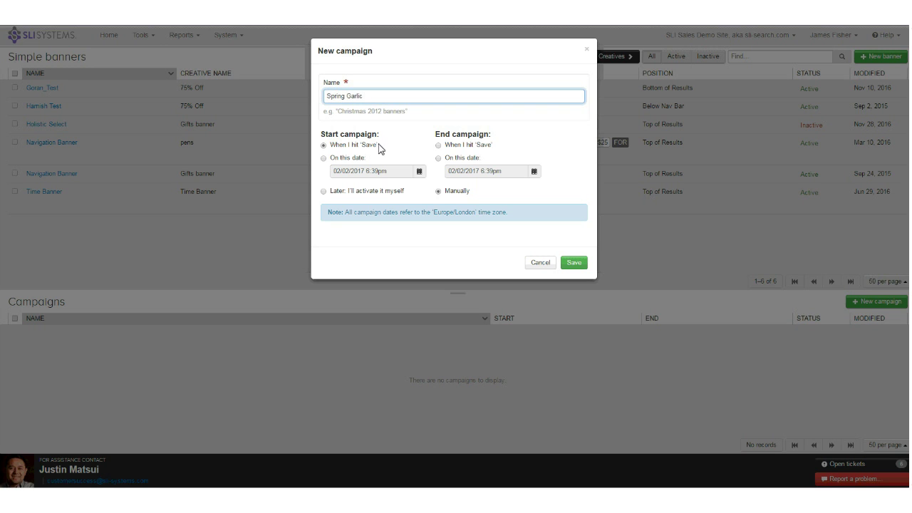
Schedule the Spring Garlic campaign to start on 02/03/2017 at 6:45pm.
{"action": "left_click", "coordinate": [420, 172]}
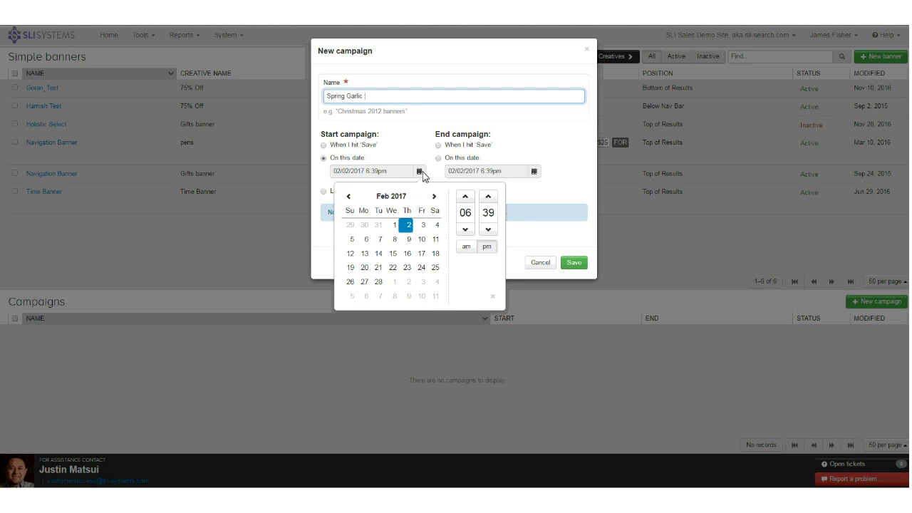
{"action": "left_click", "coordinate": [423, 226]}
{"action": "left_click", "coordinate": [487, 213]}
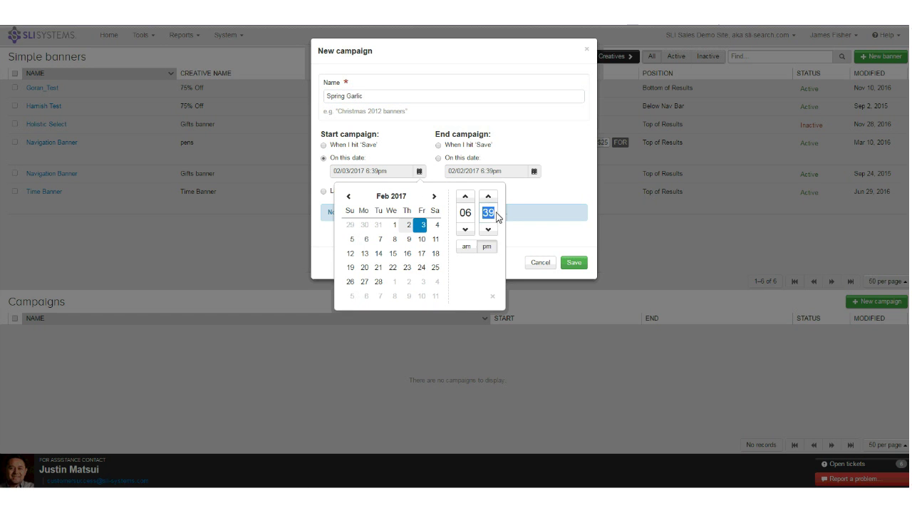
{"action": "type", "text": "45"}
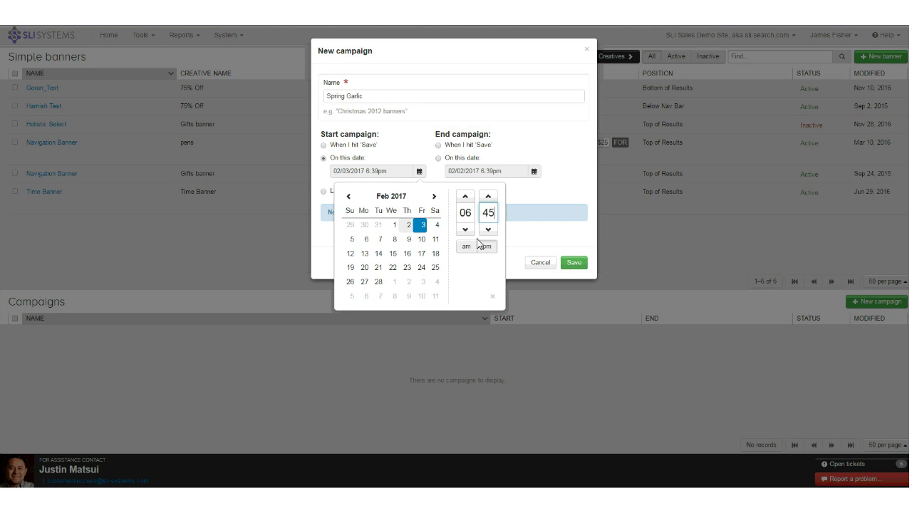
{"action": "left_click", "coordinate": [419, 175]}
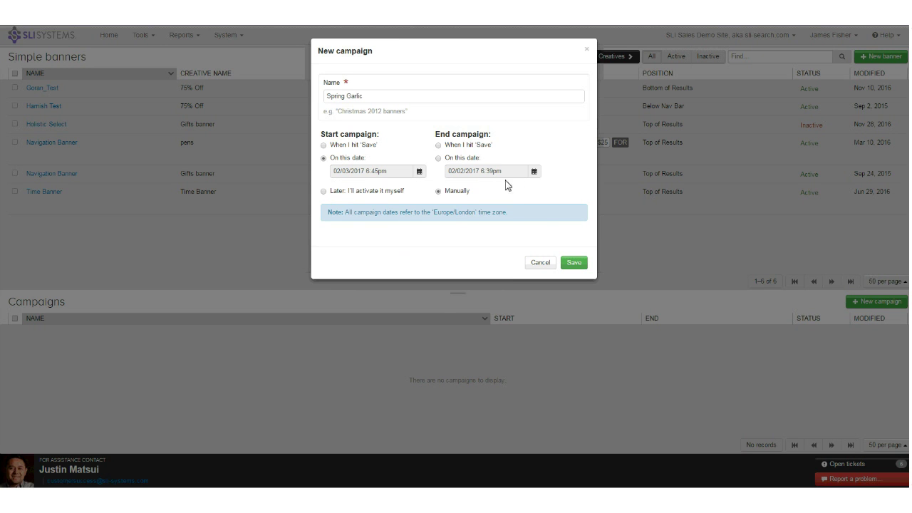
Schedule the campaign to end on 02/05/2017 at 6:00am and save the campaign.
{"action": "left_click", "coordinate": [533, 174]}
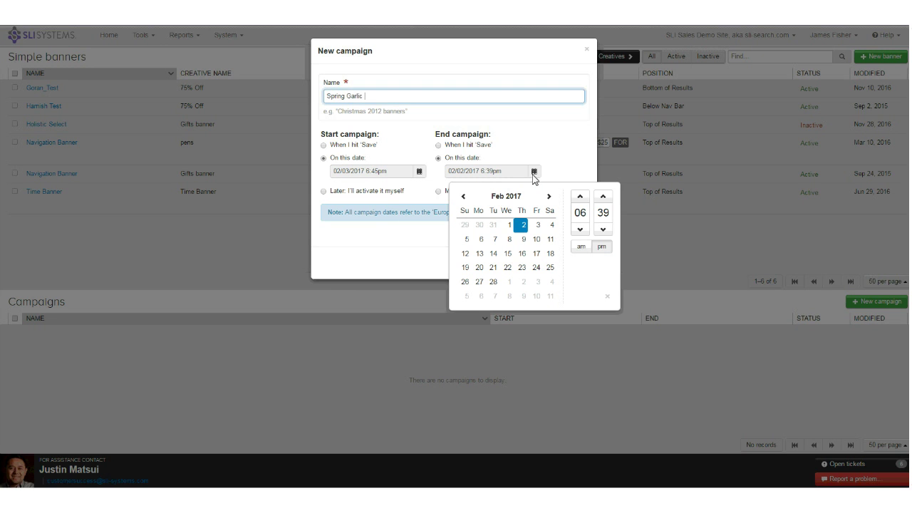
{"action": "left_click", "coordinate": [466, 240]}
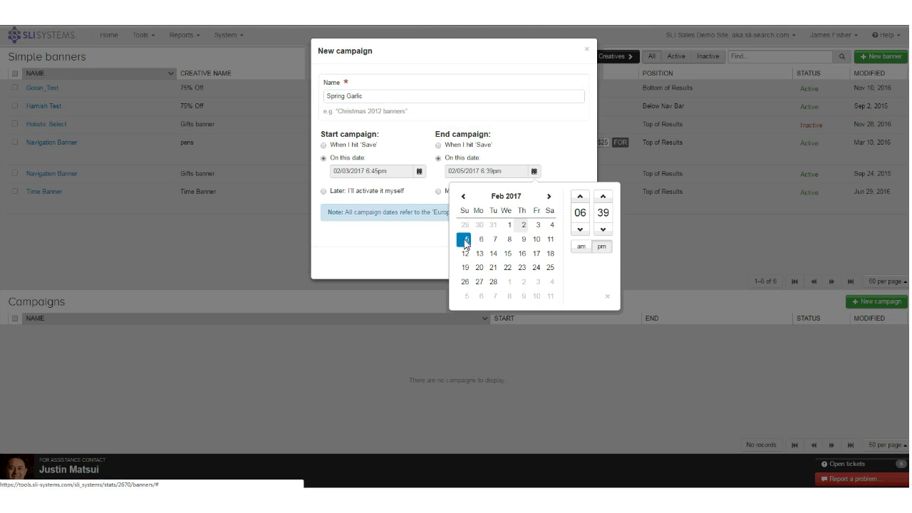
{"action": "left_click", "coordinate": [603, 229]}
{"action": "left_click", "coordinate": [603, 229]}
{"action": "left_click", "coordinate": [603, 229]}
{"action": "left_click", "coordinate": [603, 229]}
{"action": "left_click", "coordinate": [598, 214]}
{"action": "type", "text": "00"}
{"action": "left_click", "coordinate": [559, 136]}
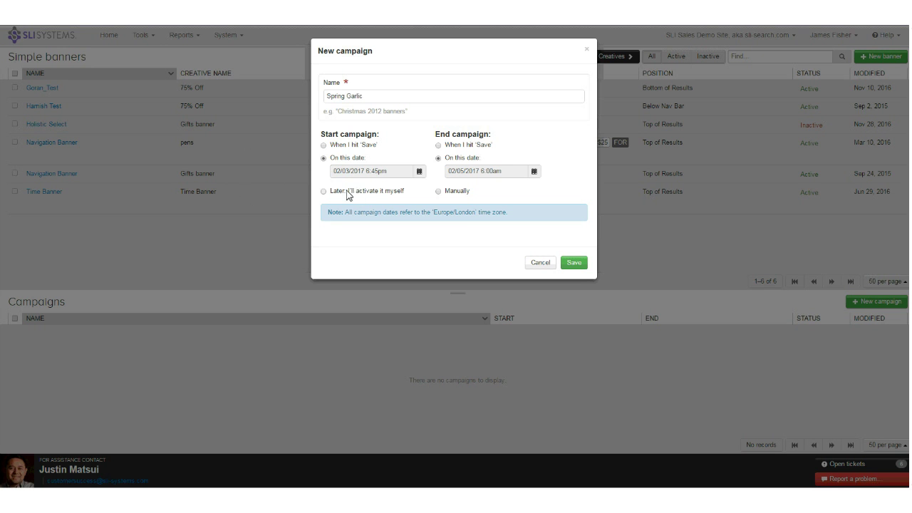
{"action": "left_click", "coordinate": [575, 263]}
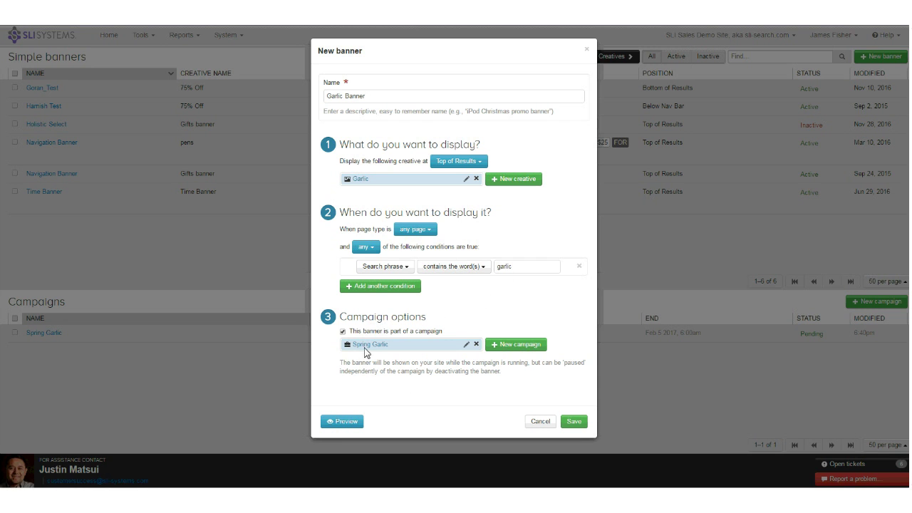
Save the new banner and reopen Garlic Banner from within the Spring Garlic campaign.
{"action": "left_click", "coordinate": [576, 421]}
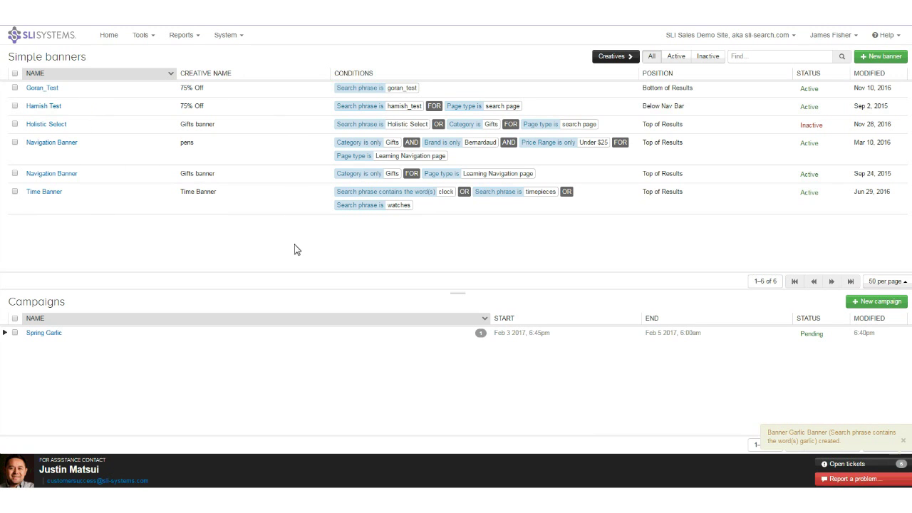
{"action": "left_click", "coordinate": [5, 333]}
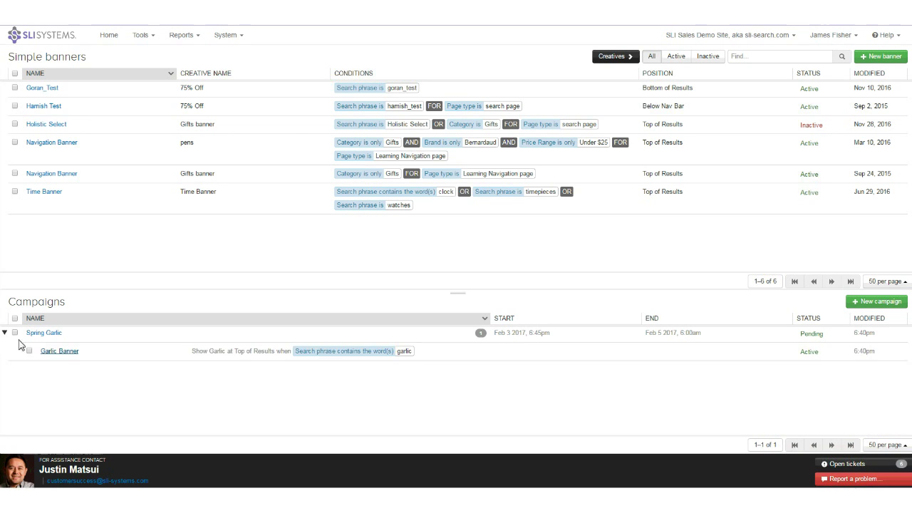
{"action": "left_click", "coordinate": [60, 351]}
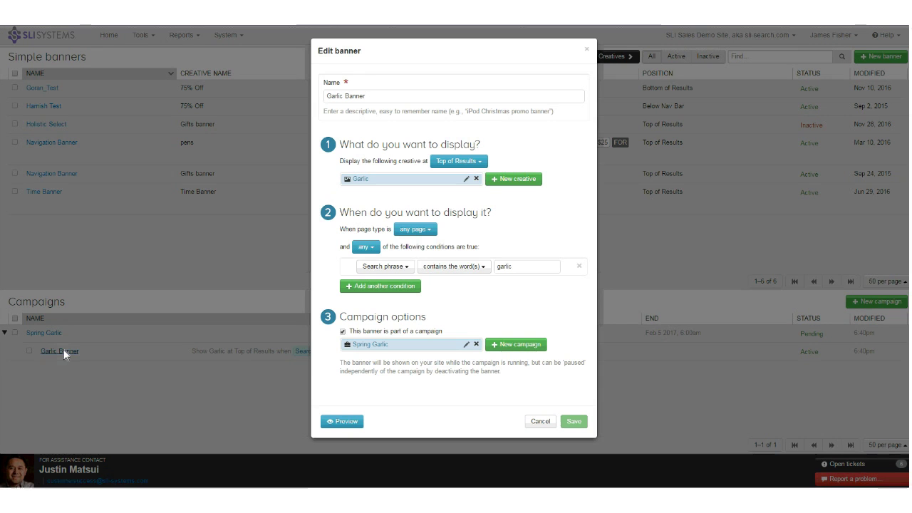
Close the Garlic Banner editor without changes and return to the home dashboard, dismissing its introduction.
{"action": "left_click", "coordinate": [587, 50]}
{"action": "left_click", "coordinate": [111, 39]}
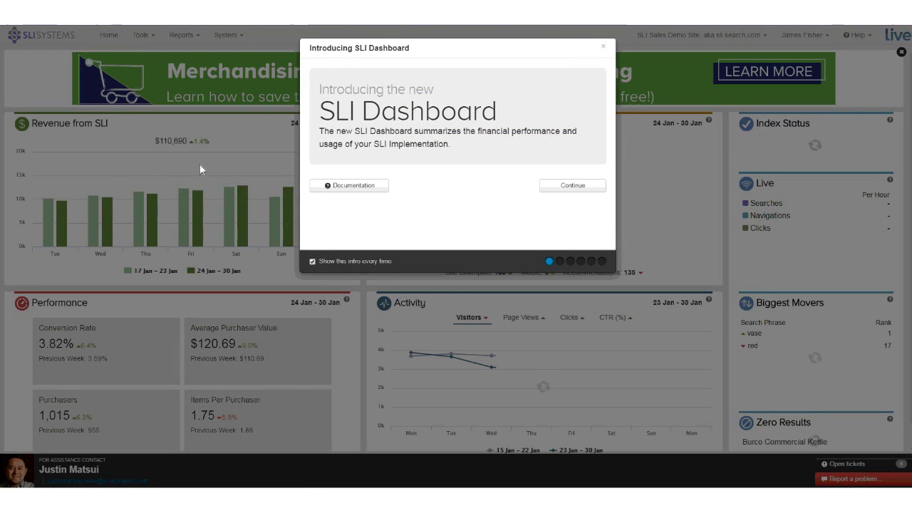
{"action": "left_click", "coordinate": [243, 145]}
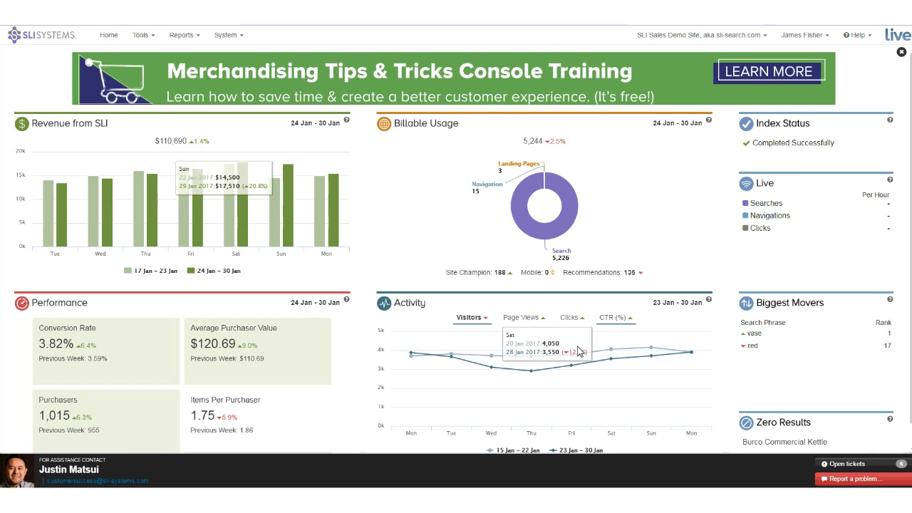
Open the Index Status page, expand the detailed history for slisearch, and examine past index start times and the upcoming index schedule.
{"action": "left_click", "coordinate": [790, 128]}
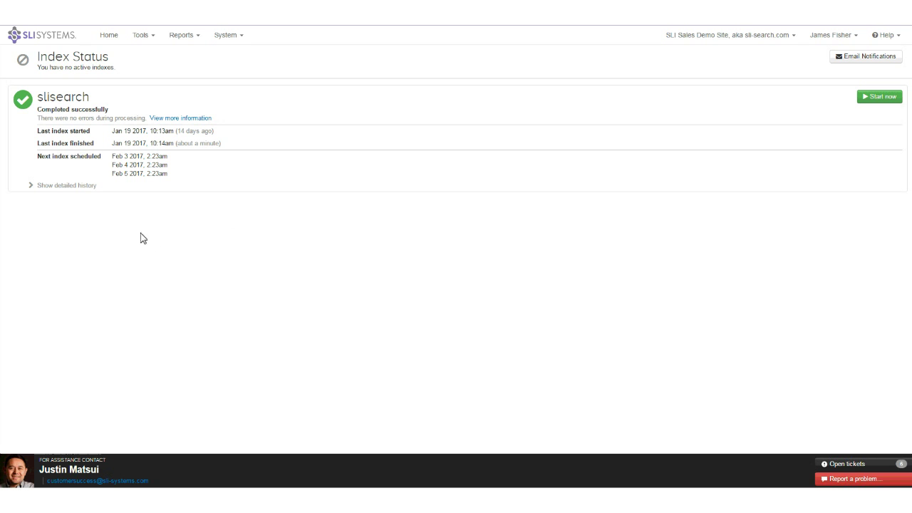
{"action": "left_click", "coordinate": [48, 186]}
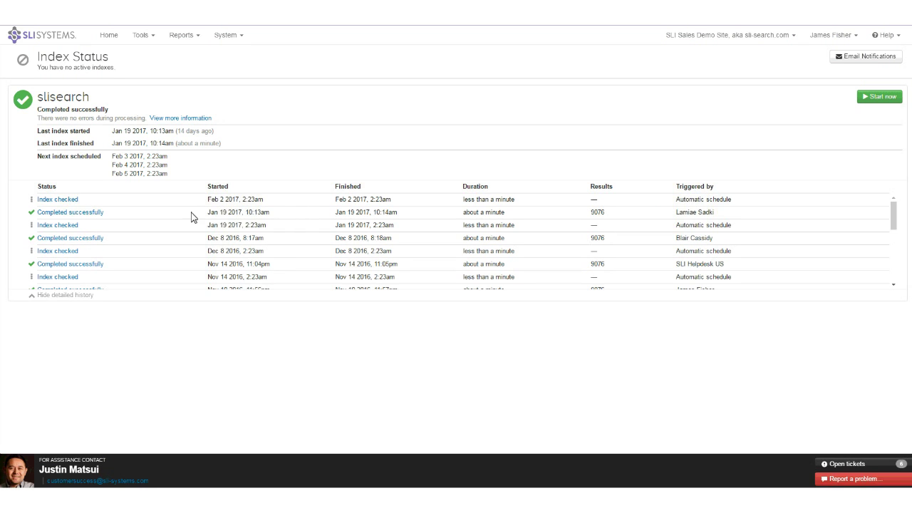
{"action": "left_click_drag", "start_coordinate": [194, 216], "coordinate": [242, 220]}
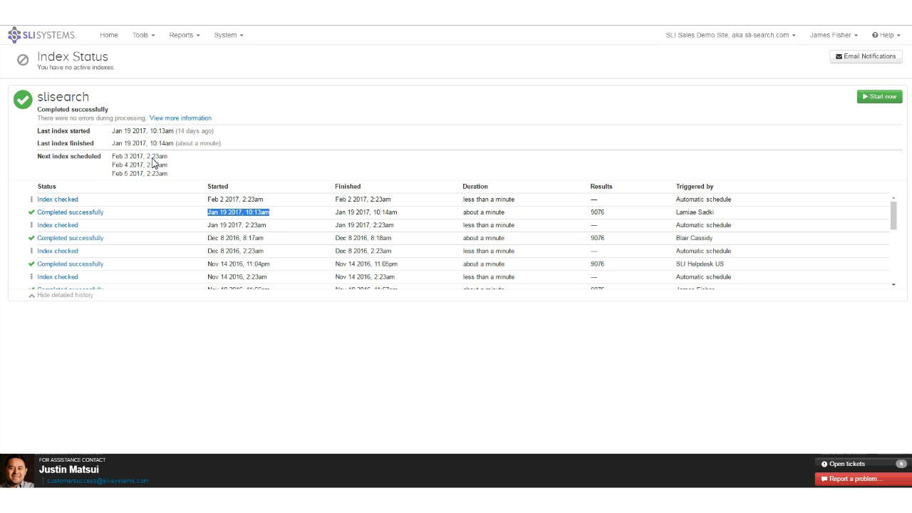
{"action": "left_click_drag", "start_coordinate": [146, 157], "coordinate": [168, 160]}
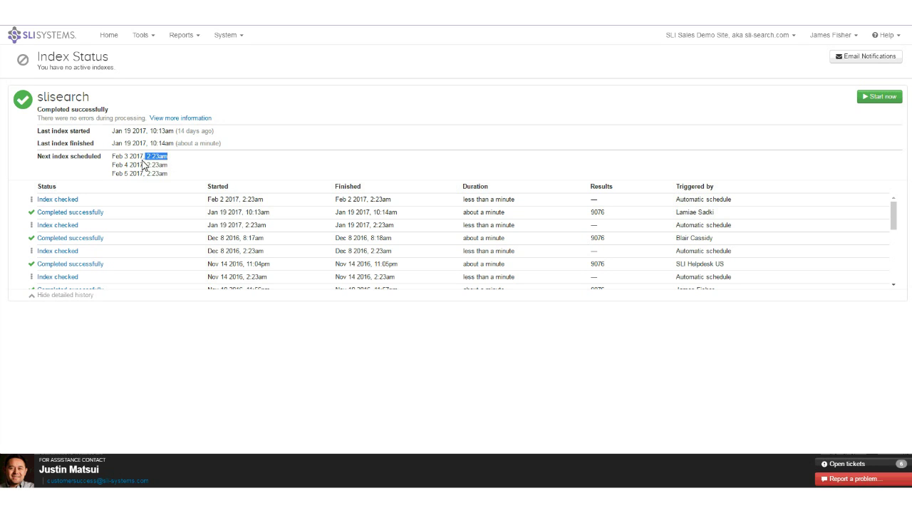
{"action": "left_click", "coordinate": [161, 166]}
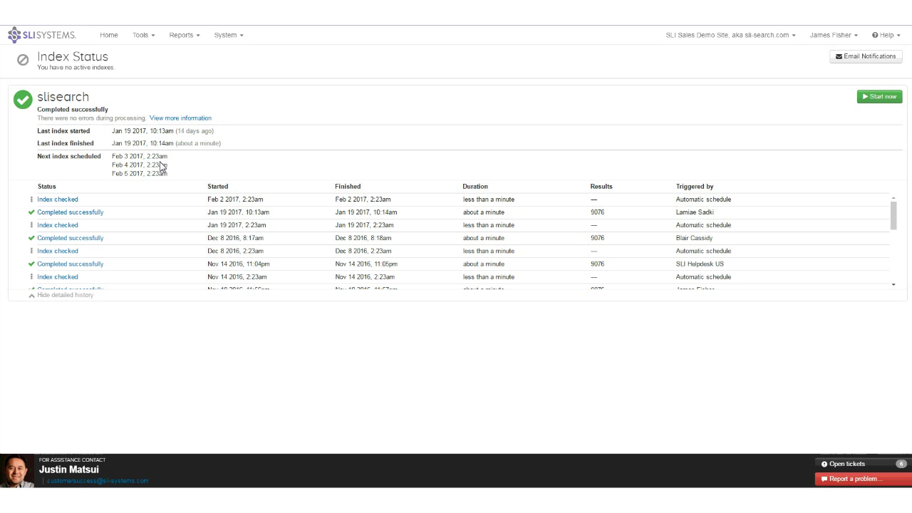